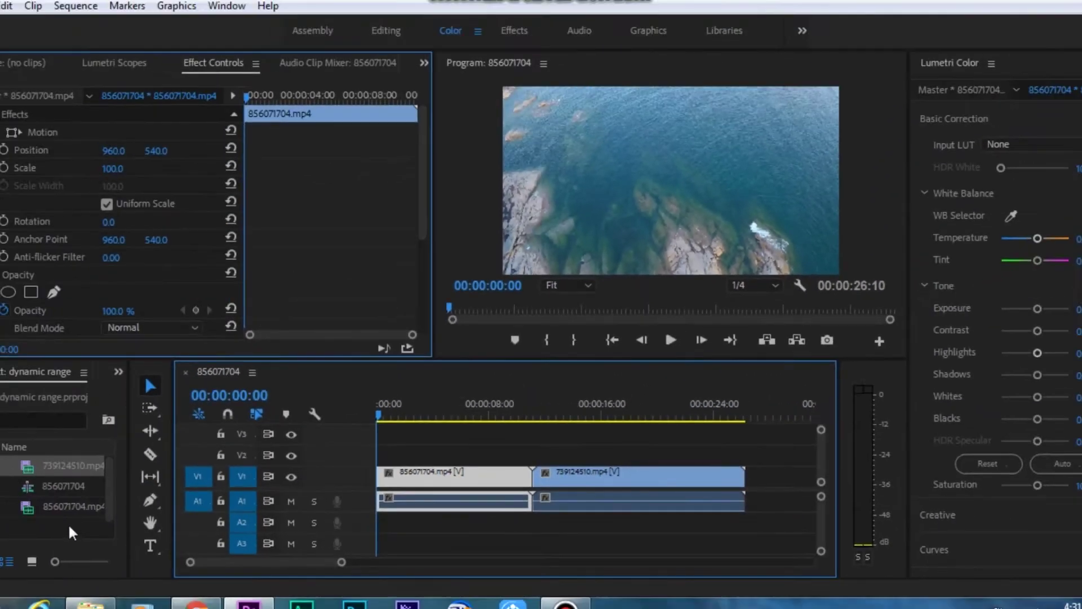
Create a new 1920×1080 adjustment layer with default settings in the Project panel.
right_click(69, 523)
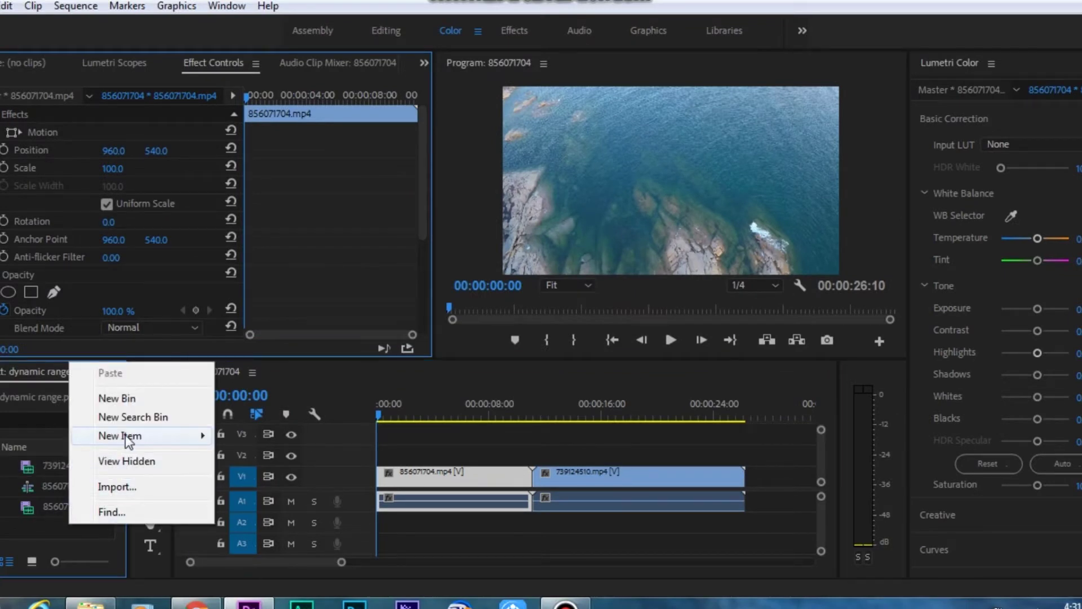
mouse_move(129, 439)
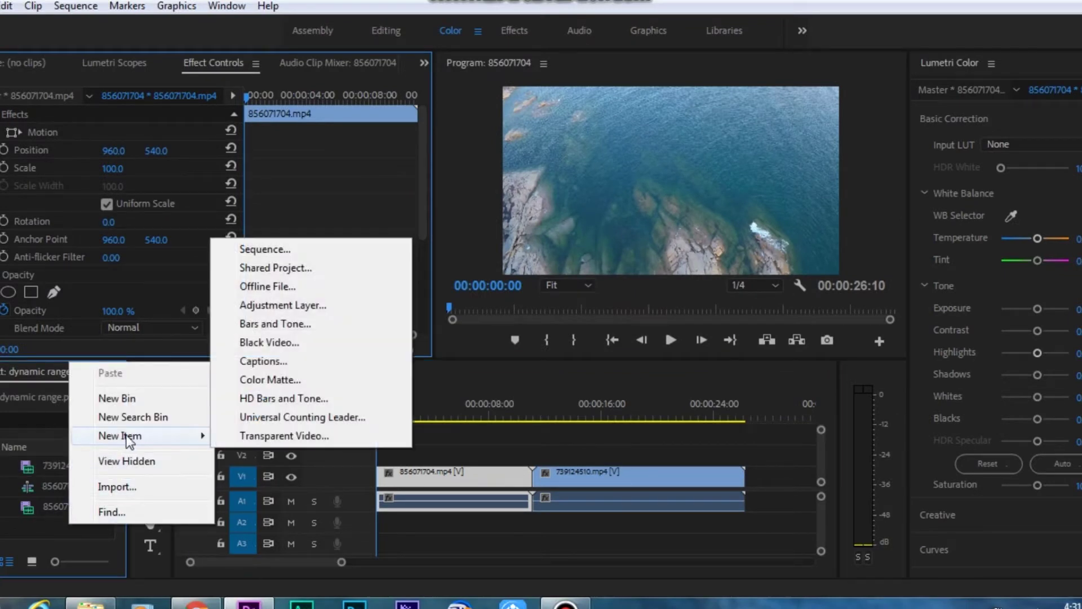
click(277, 304)
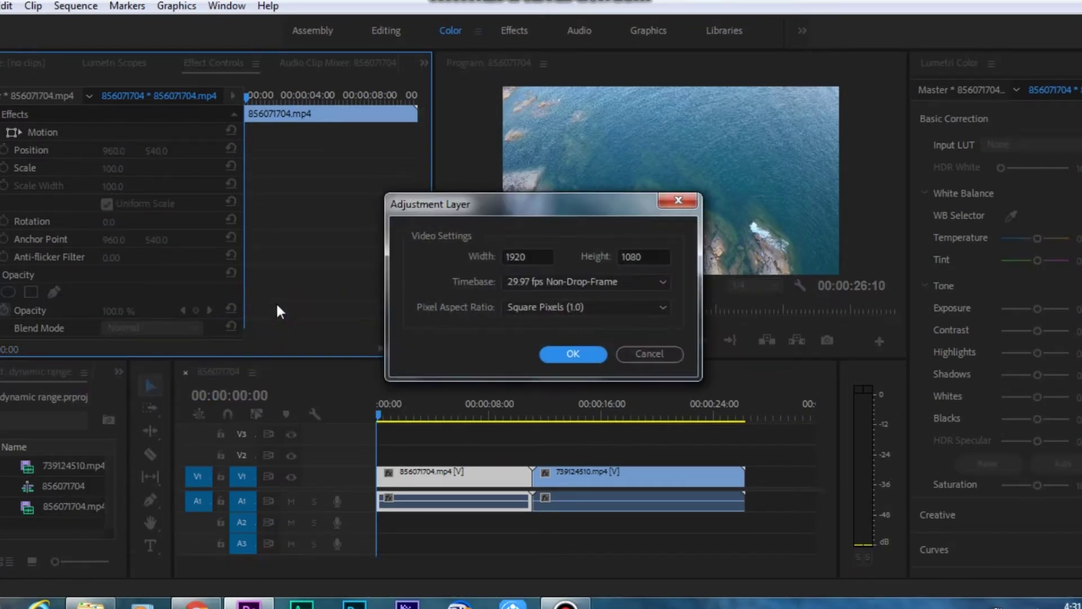
click(571, 353)
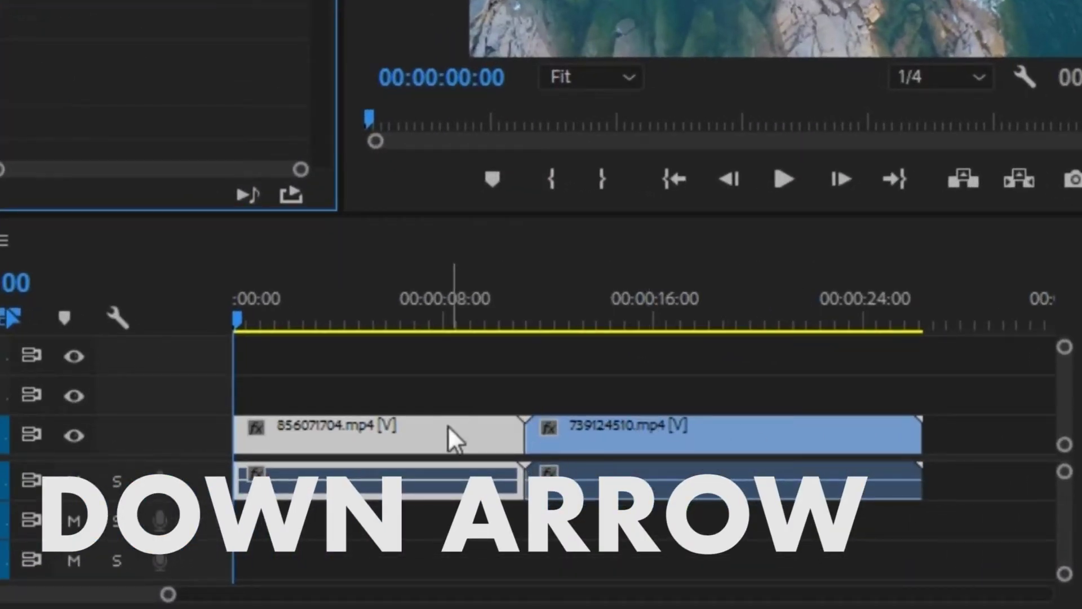
Park the playhead at 00:00:10:25, ten frames before the cut between the clips.
click(442, 440)
key(Down)
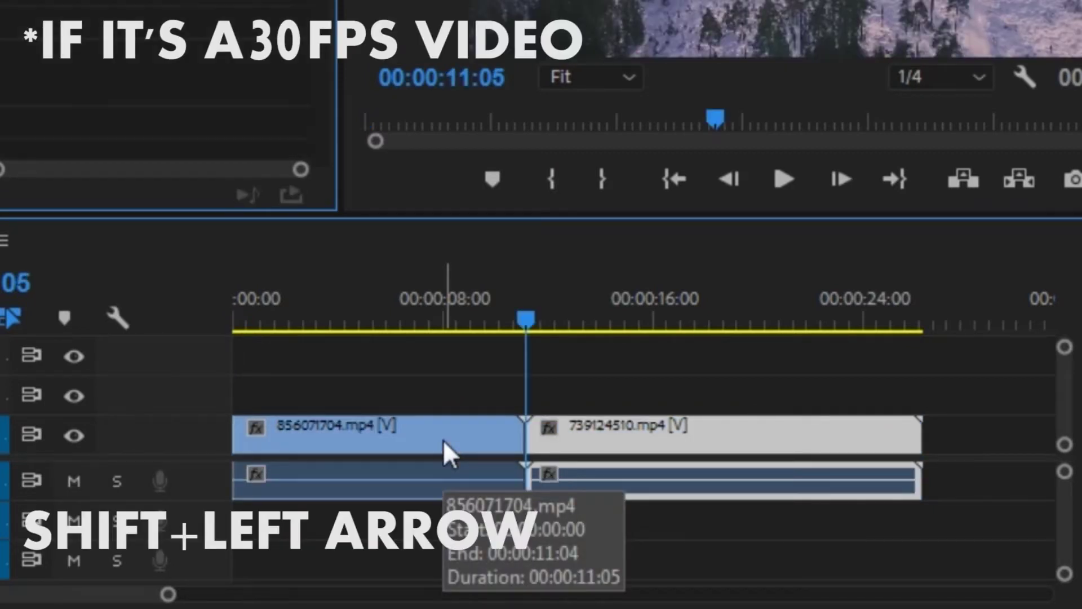
key(shift+Left)
key(shift+Left)
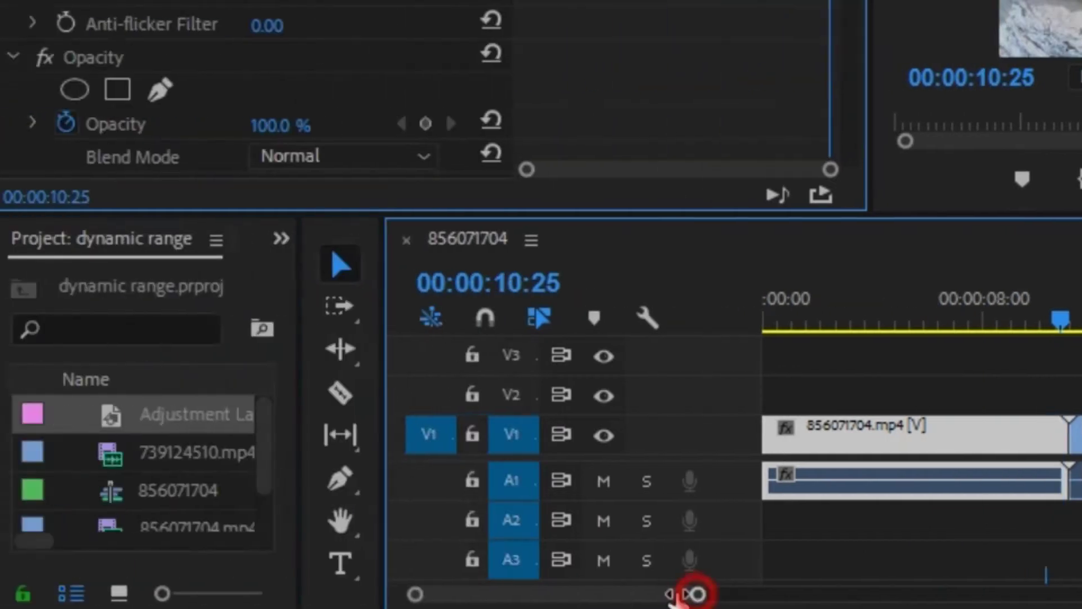
Drop the adjustment layer on V2 from 10:25 across the cut to 11:10, and select it.
drag(168, 594, 63, 592)
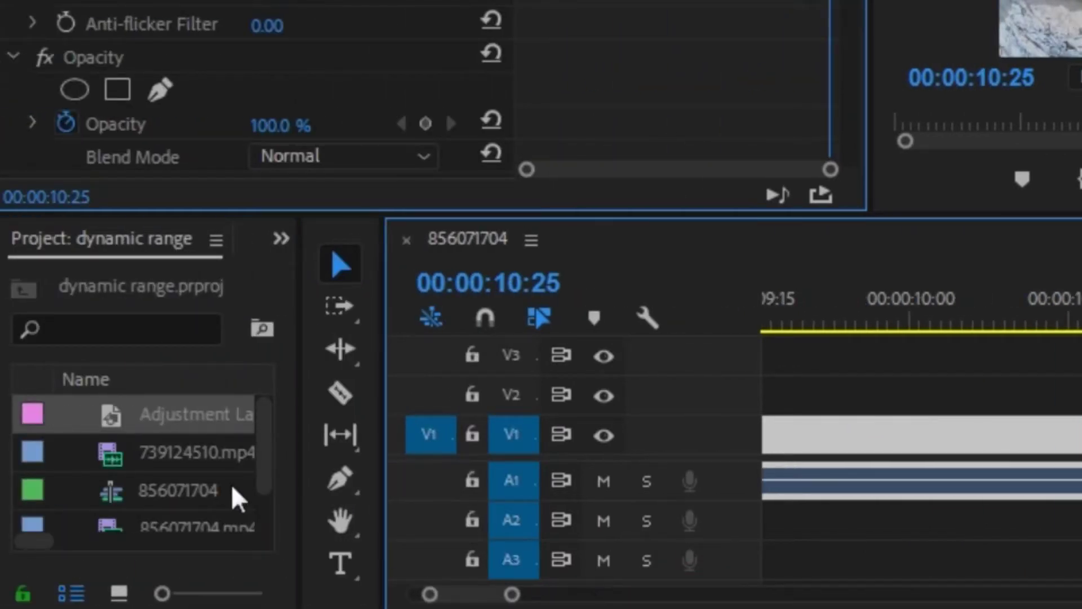
drag(188, 417, 648, 384)
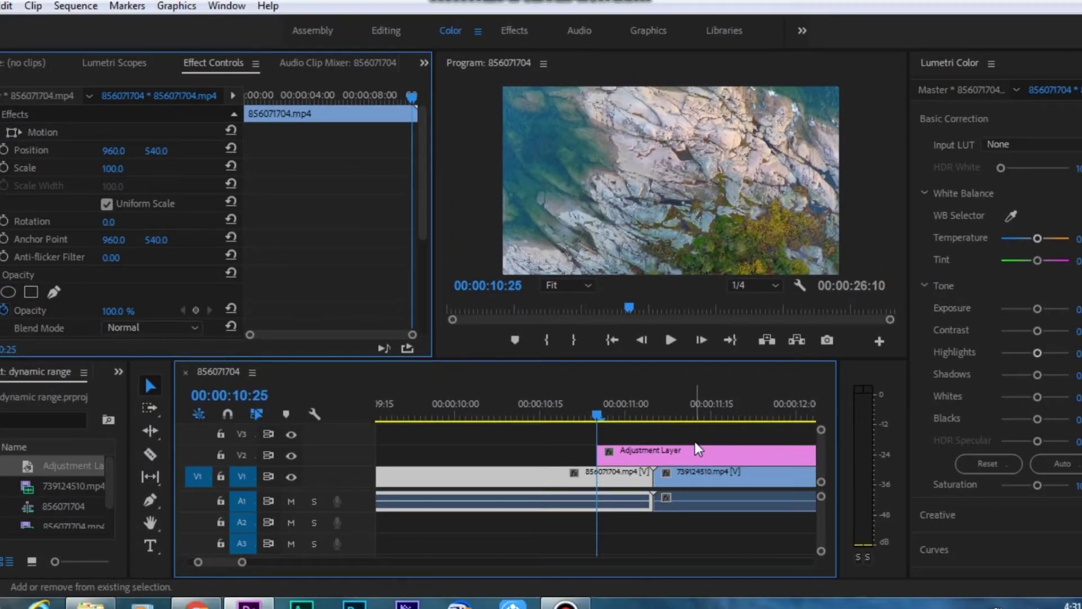
key(shift+Right)
key(shift+Right)
key(shift+Right)
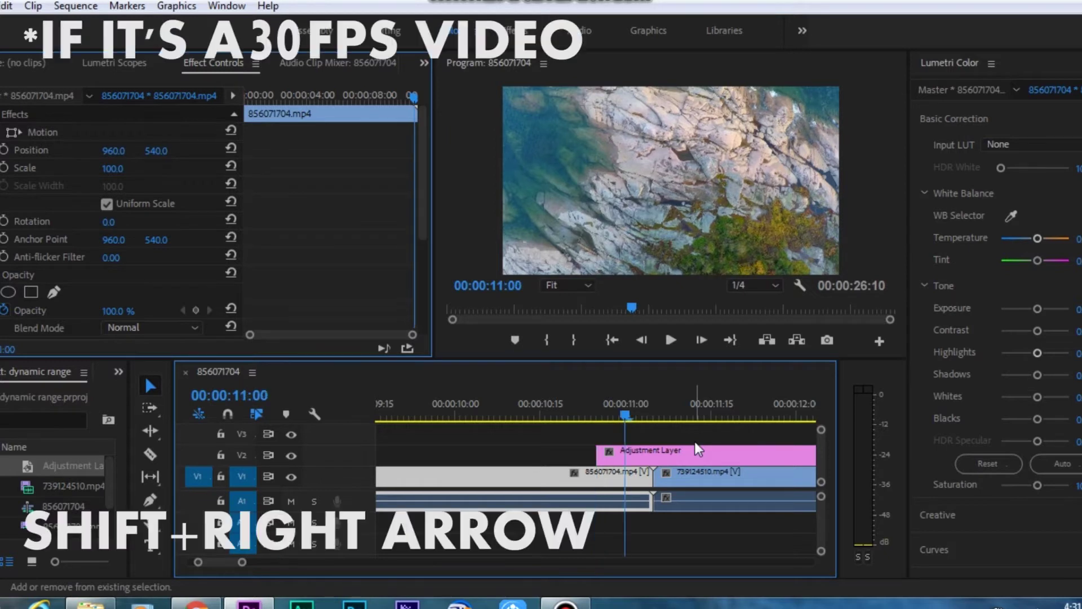
click(700, 449)
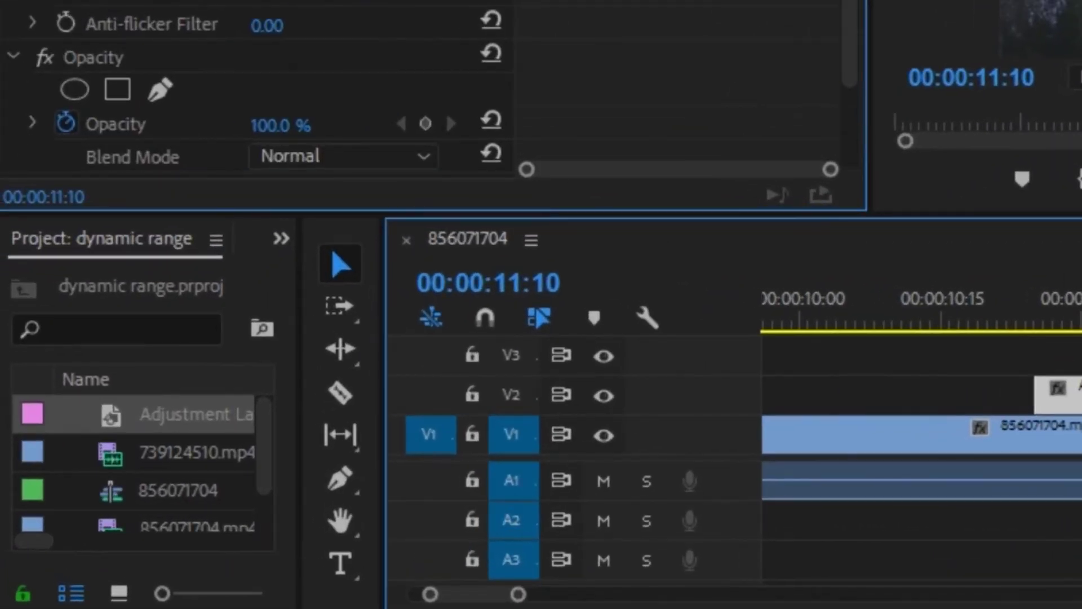
click(280, 238)
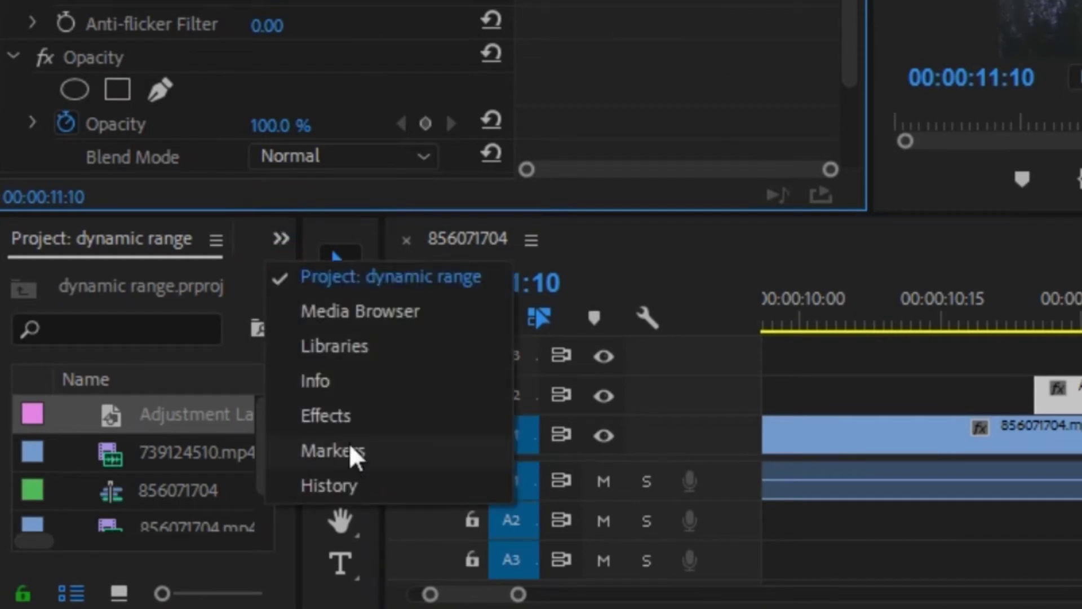
Search the Effects panel for Offset and apply it to the adjustment layer.
click(340, 418)
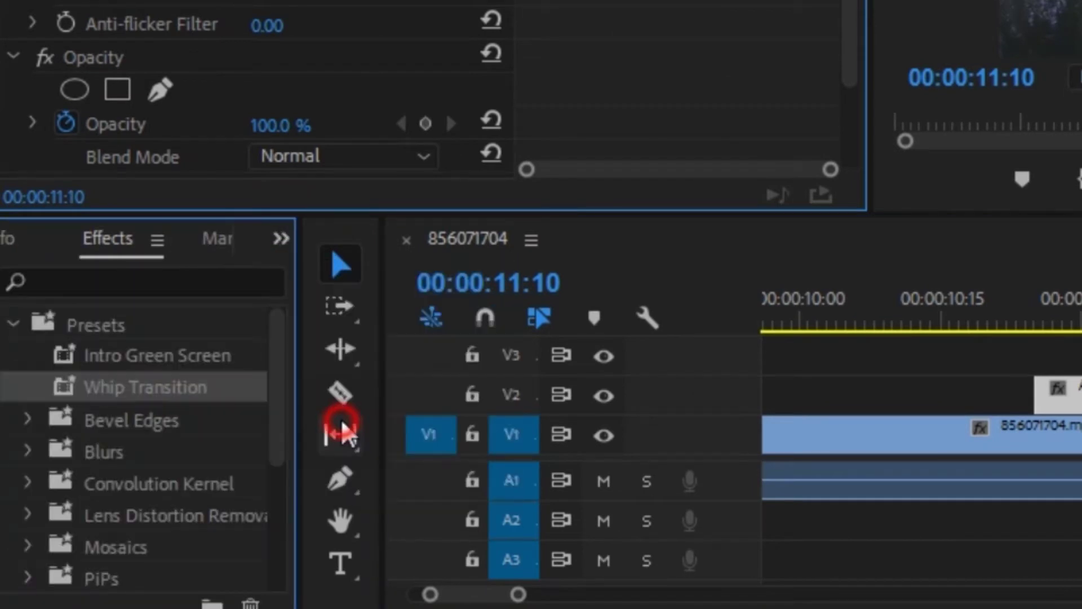
click(100, 284)
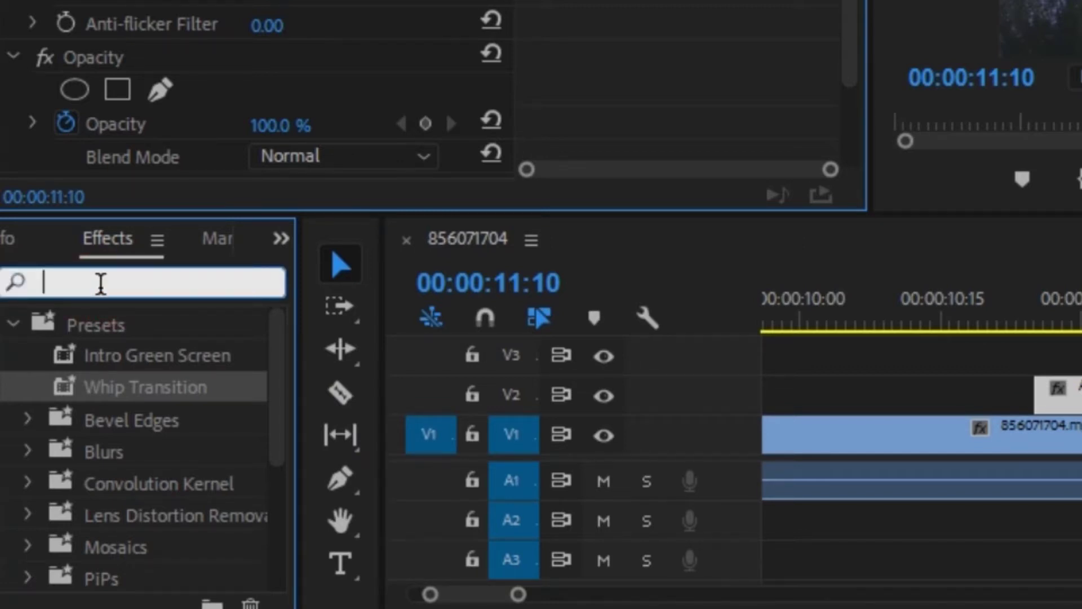
text(off)
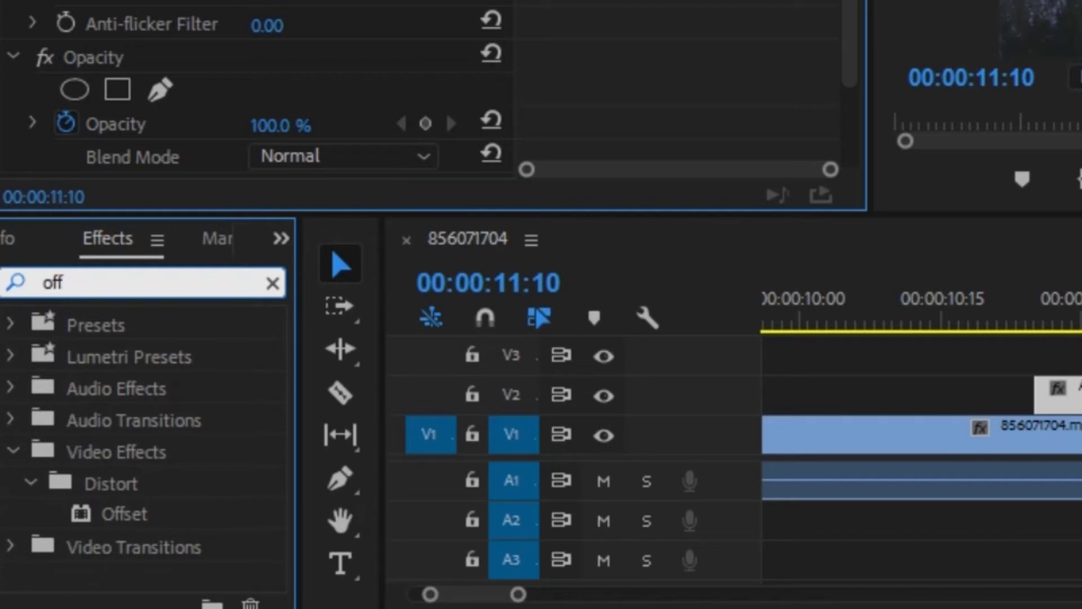
text(set)
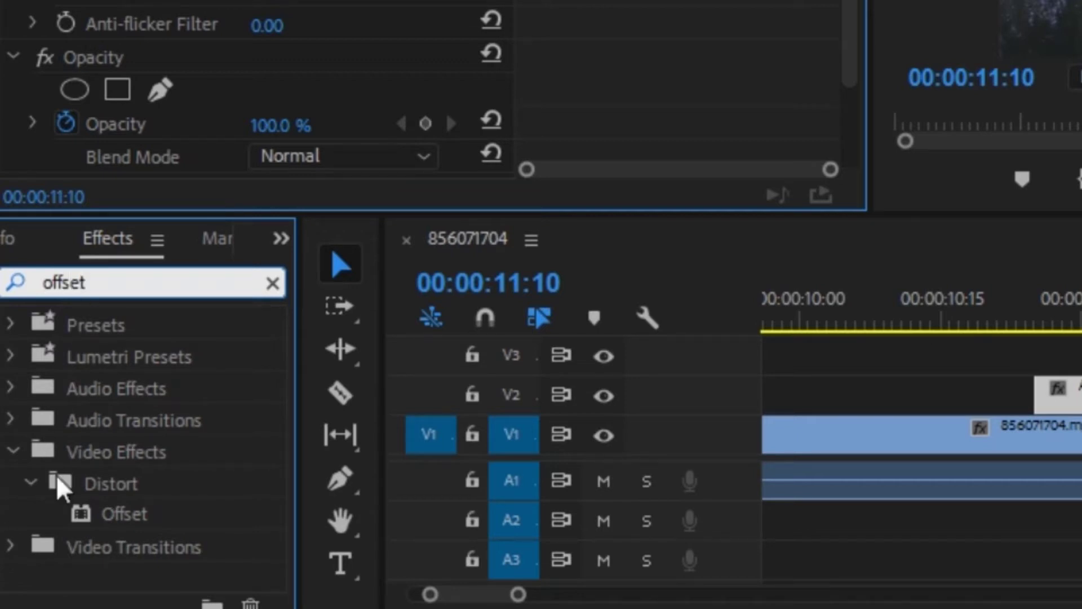
drag(118, 512, 902, 431)
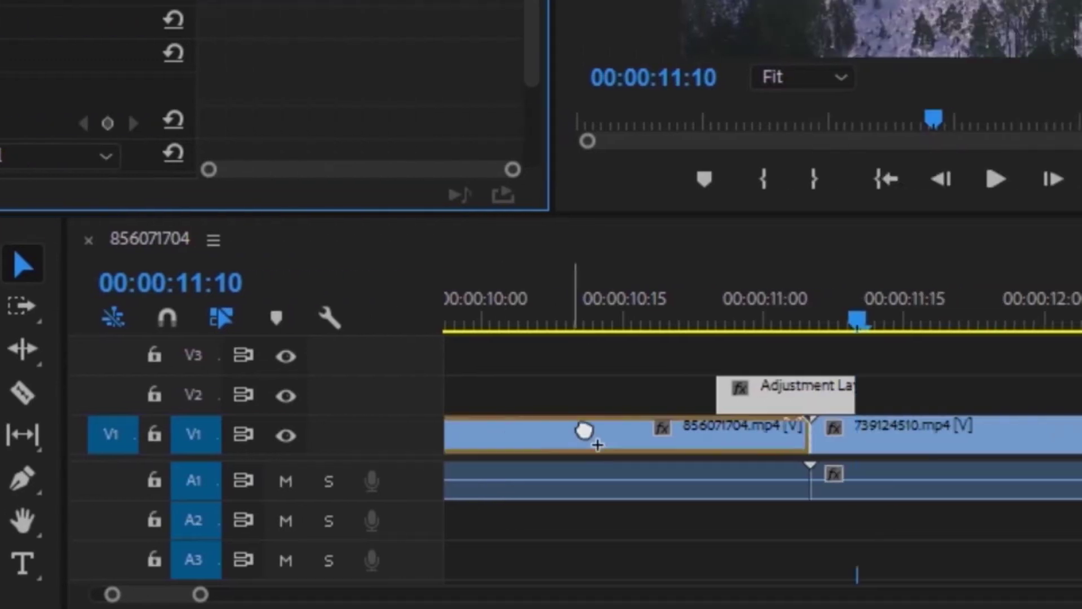
drag(584, 431, 786, 394)
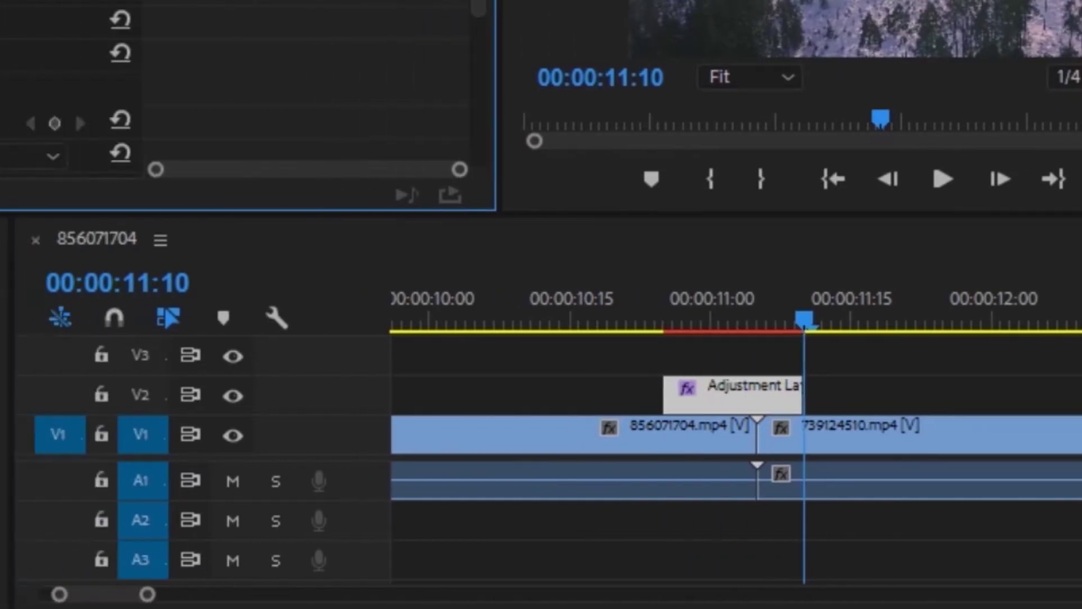
Search for Directional Blur and apply it to the adjustment layer too.
click(120, 285)
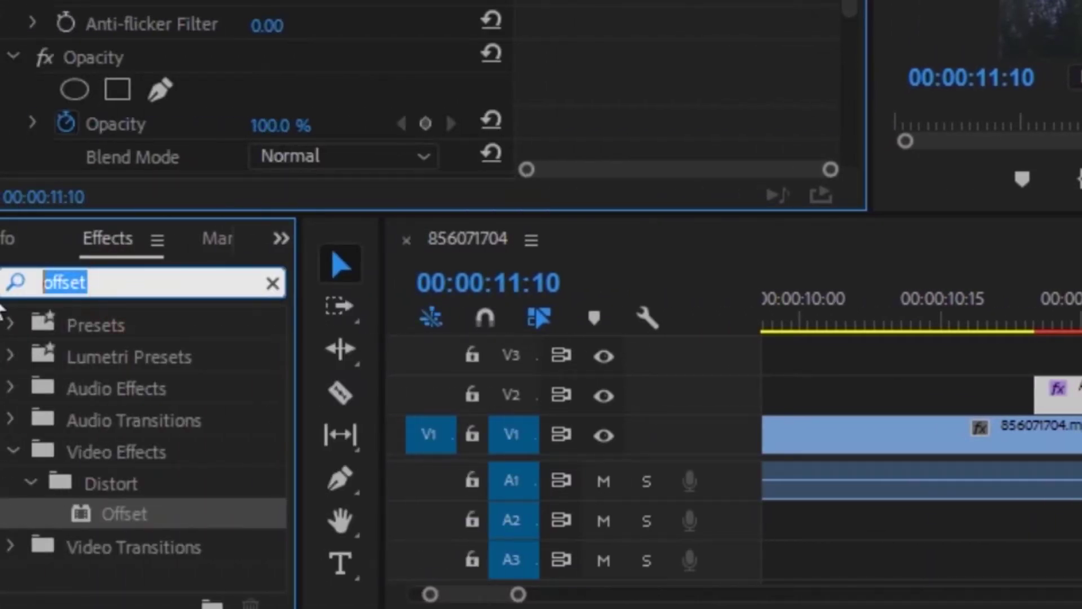
text(D)
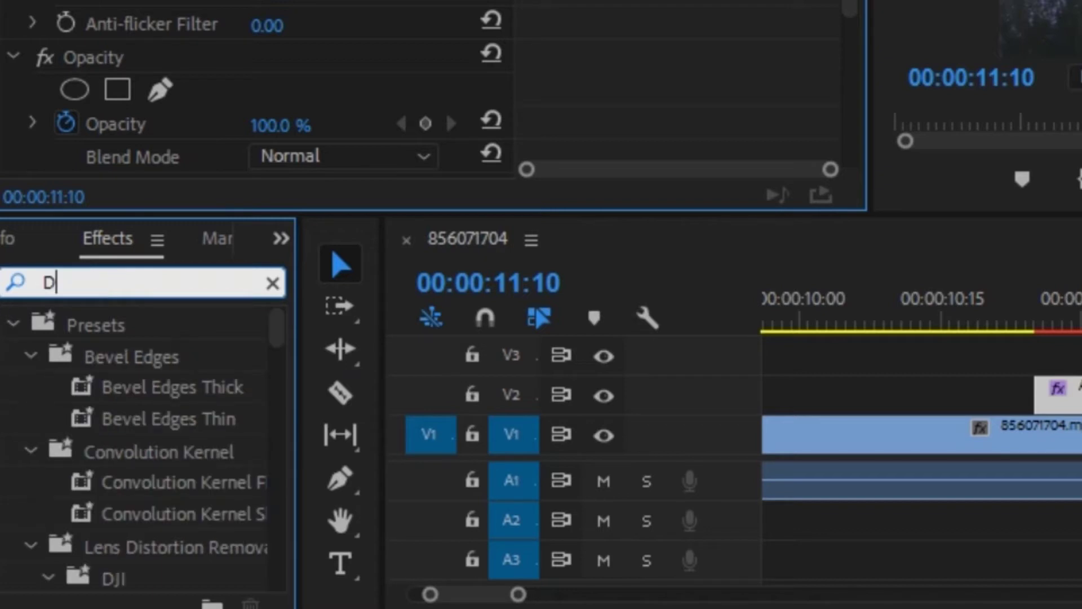
text(irectional )
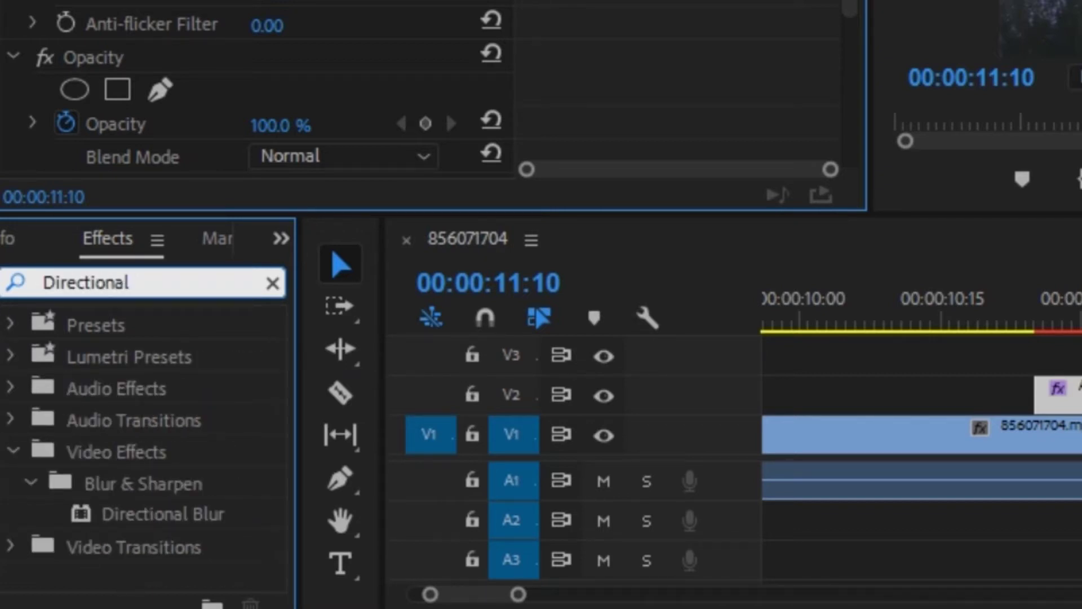
text(Blur)
drag(169, 510, 978, 400)
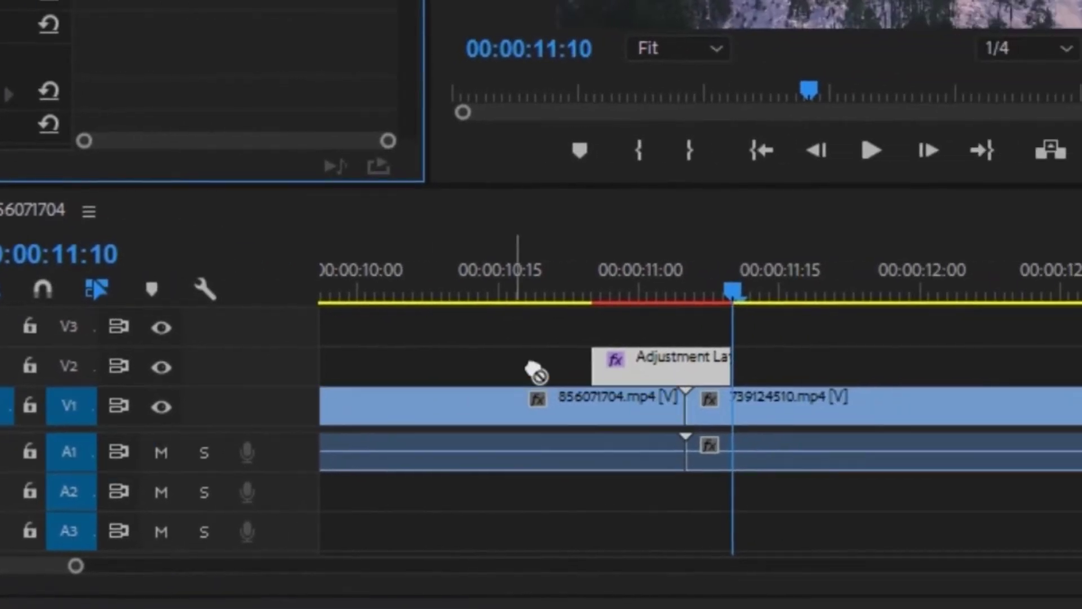
drag(536, 372, 648, 367)
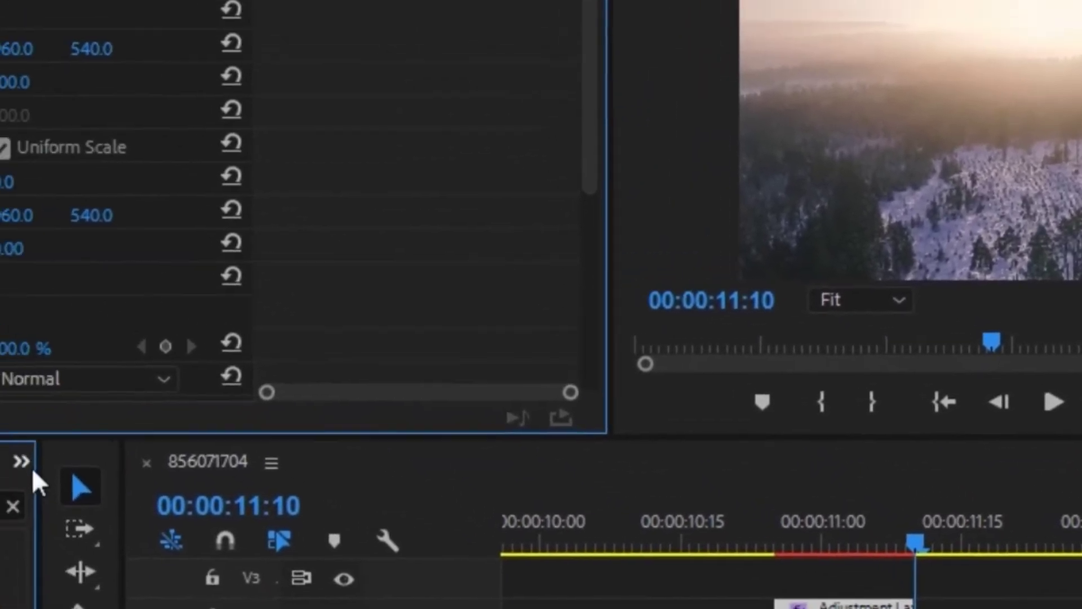
click(26, 462)
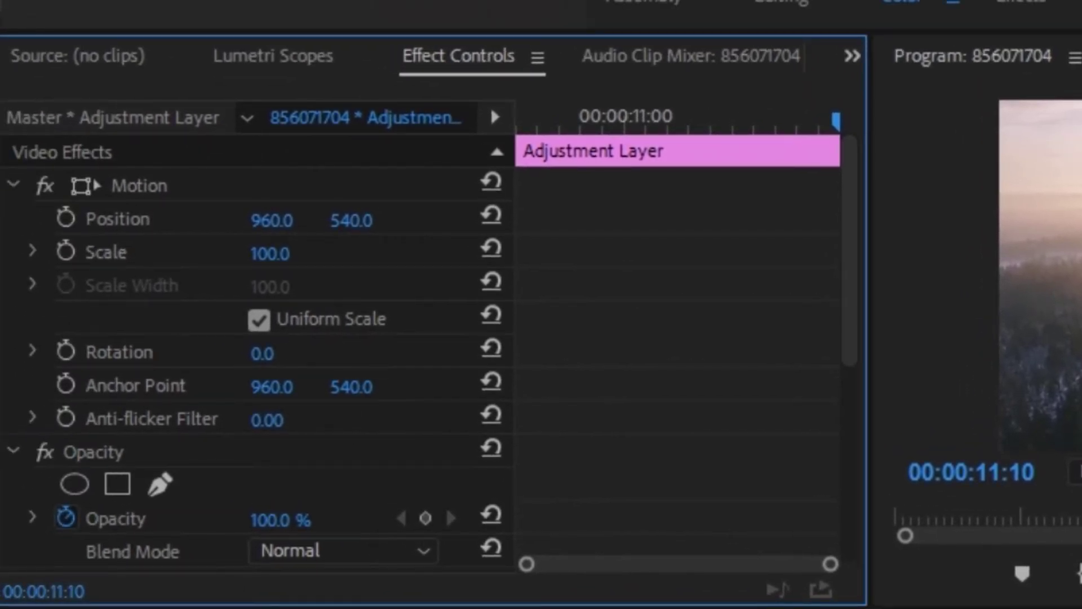
Keyframe Offset's Shift Center To from 960 before the cut to X -960, moved later.
drag(850, 307, 815, 551)
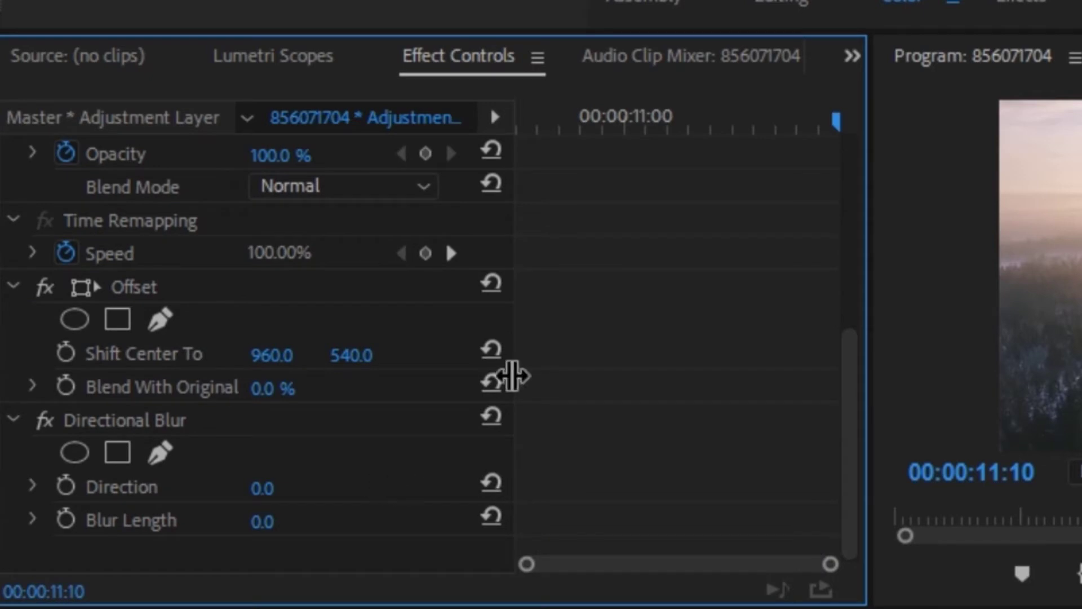
drag(837, 123, 493, 150)
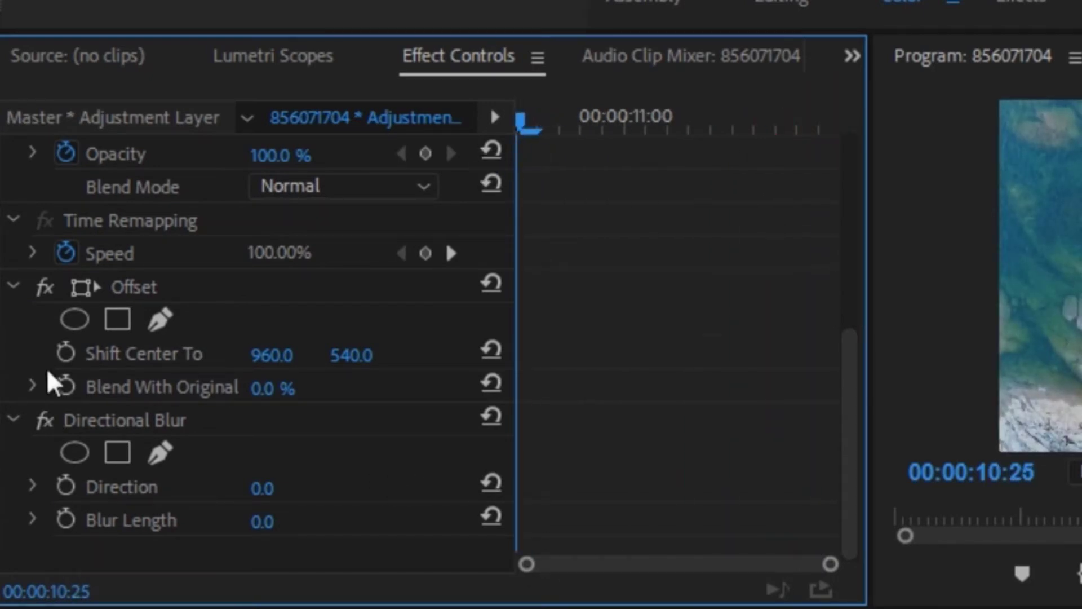
click(65, 352)
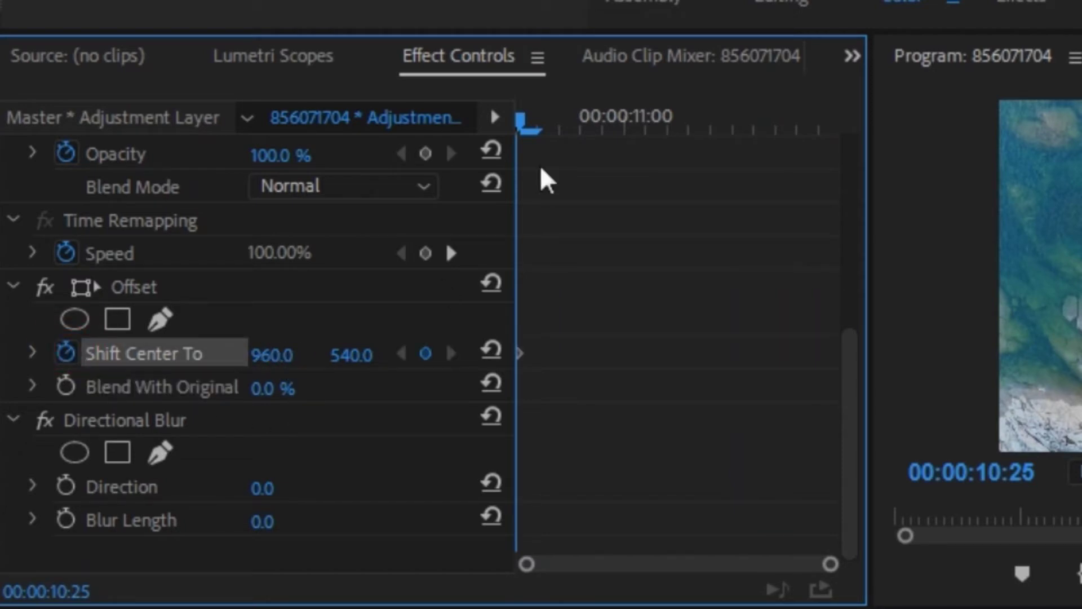
drag(522, 126, 580, 138)
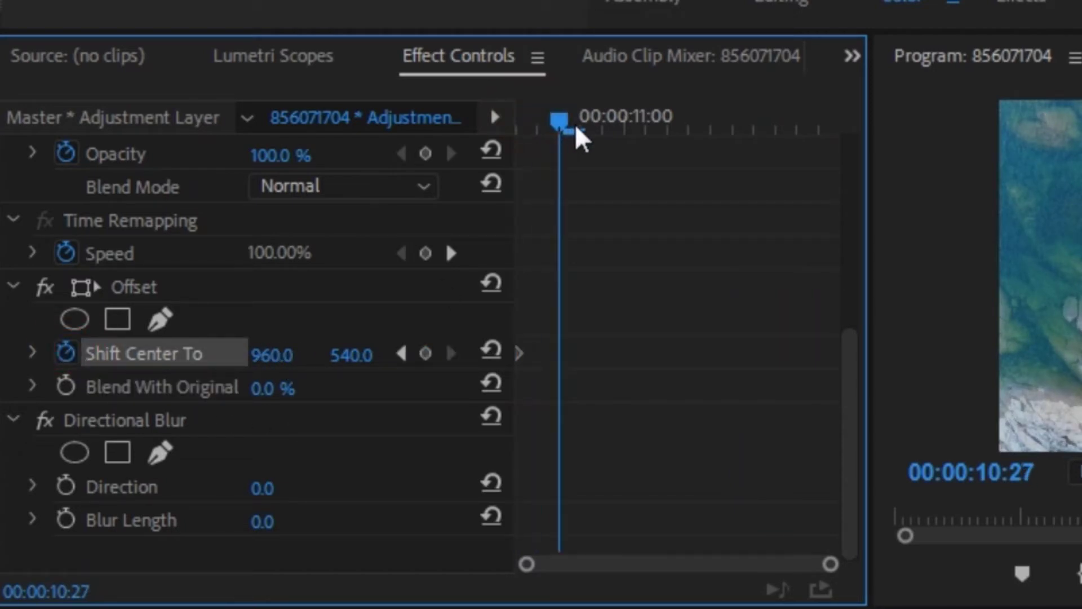
click(281, 347)
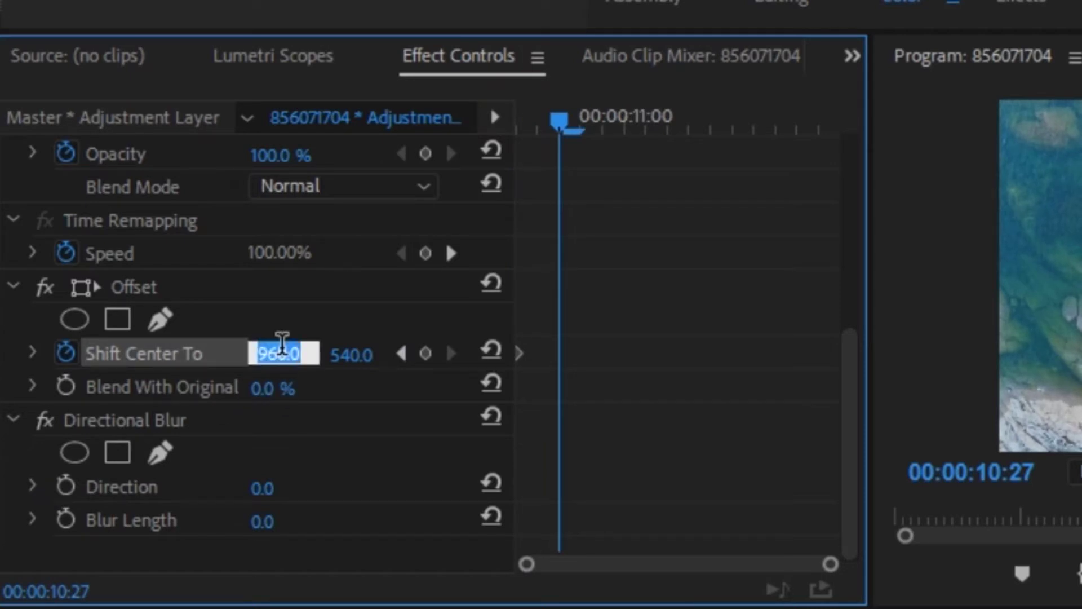
text(-960)
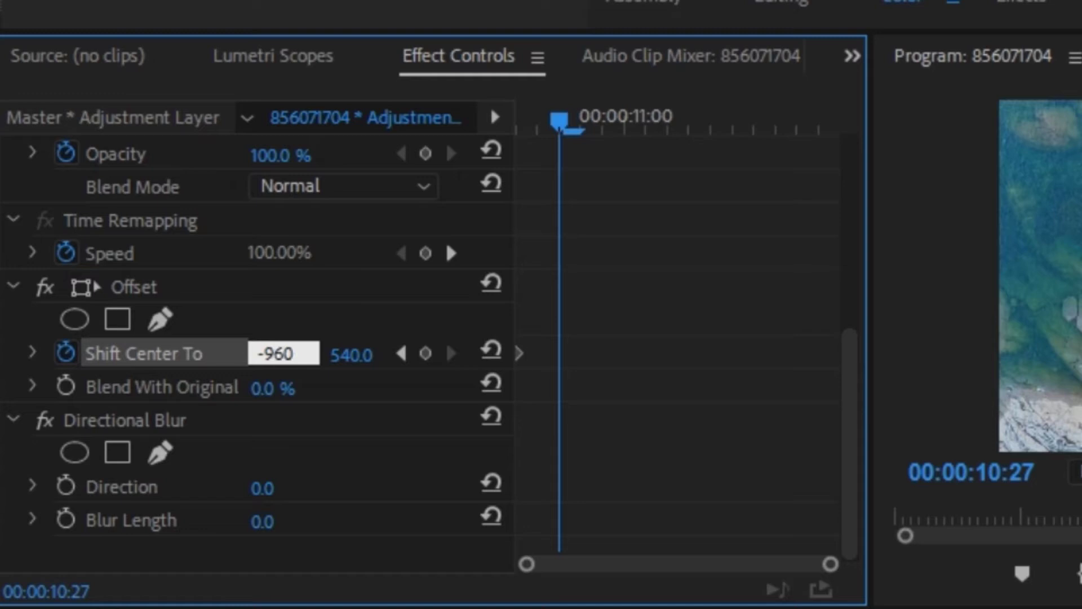
key(Return)
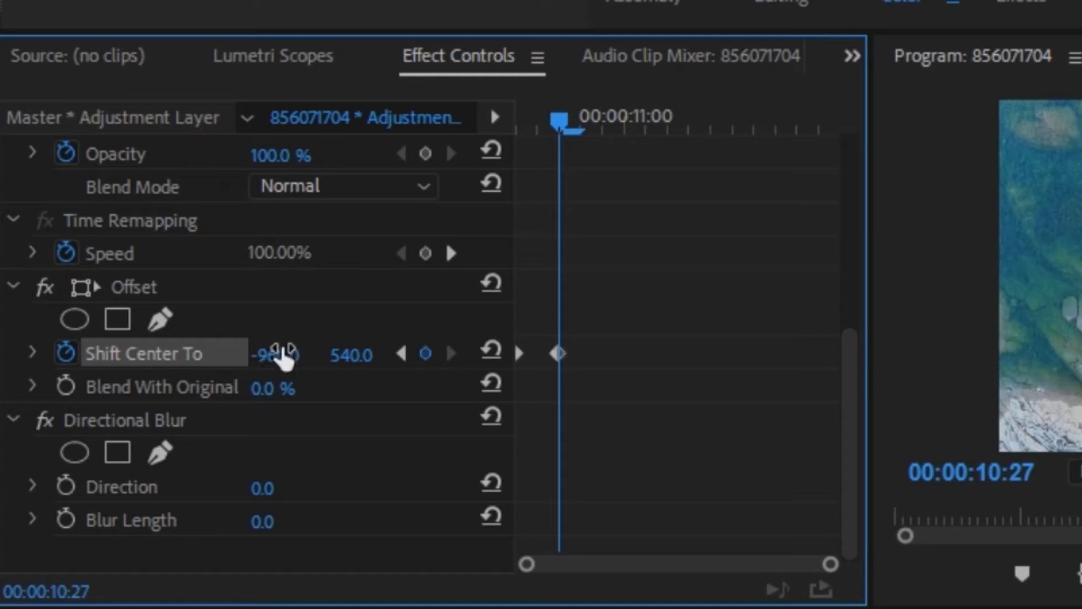
drag(558, 355, 882, 346)
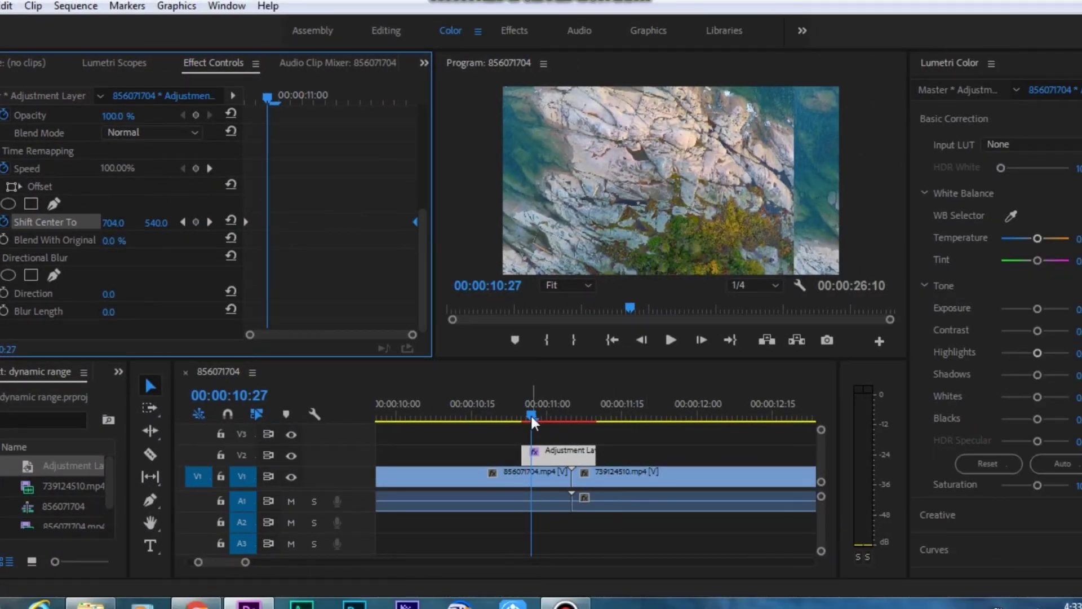
Preview the Offset whip, then park at 10:28 with the adjustment layer selected.
click(529, 415)
key(space)
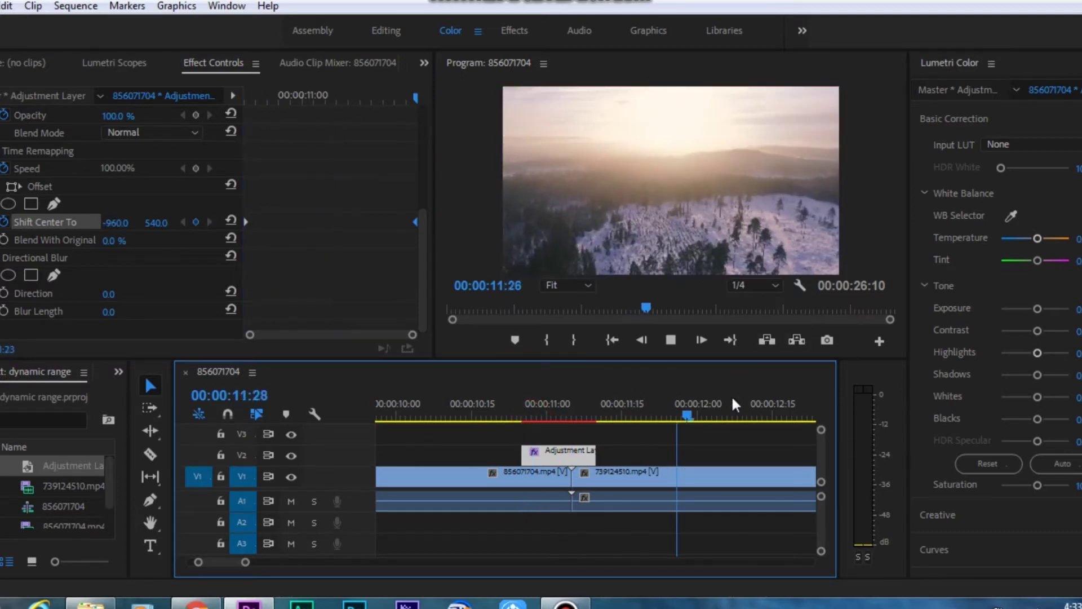
key(space)
click(585, 418)
drag(580, 432, 516, 429)
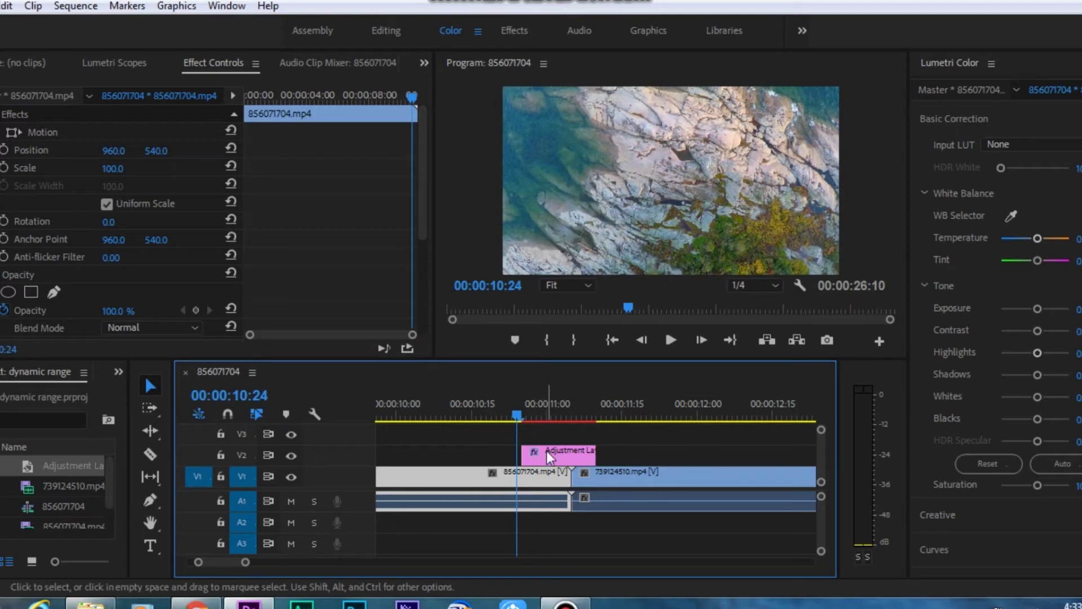
click(536, 417)
click(562, 454)
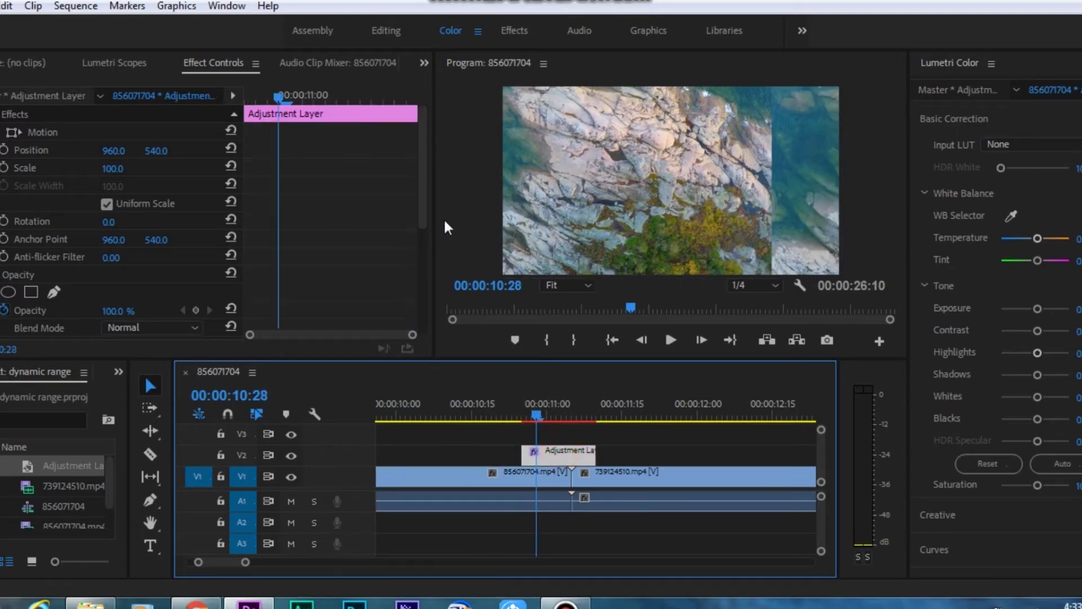
drag(423, 210, 422, 310)
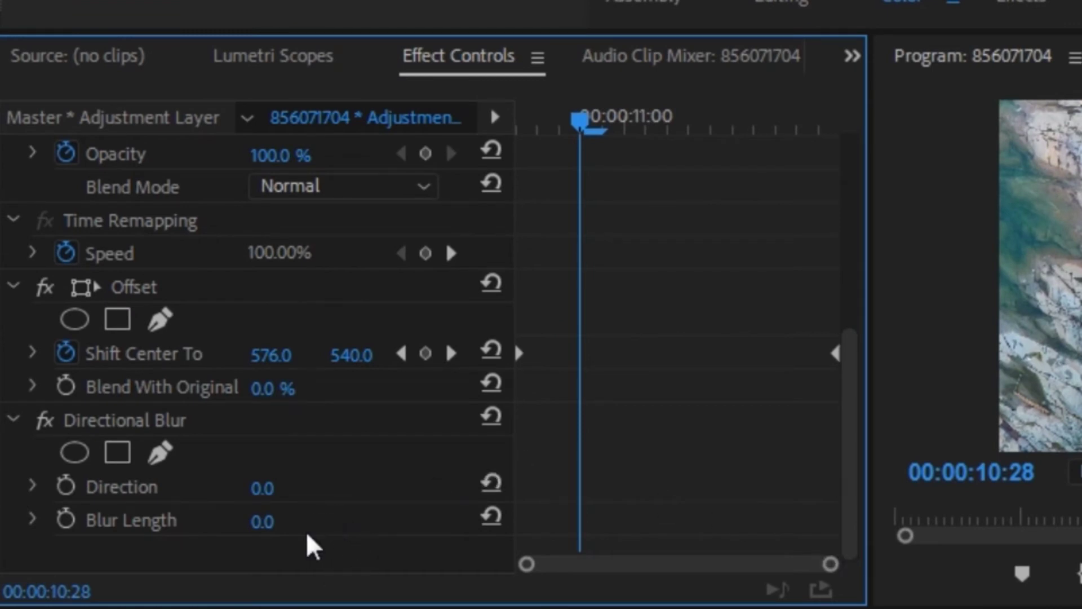
click(261, 488)
Set Directional Blur Direction to 90° and add an earlier starting Blur Length keyframe.
text(90)
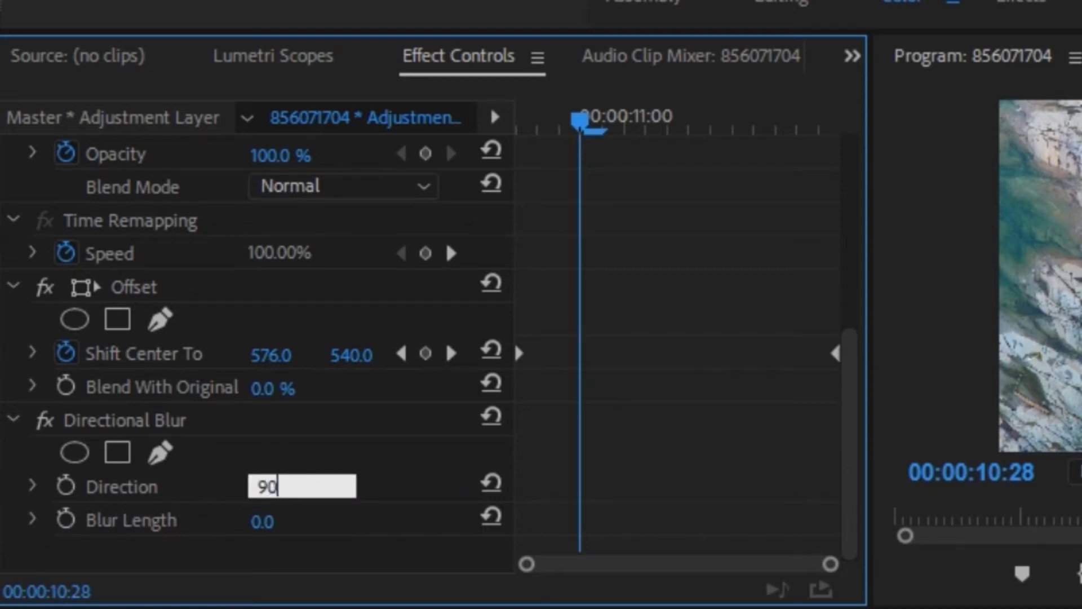
key(Return)
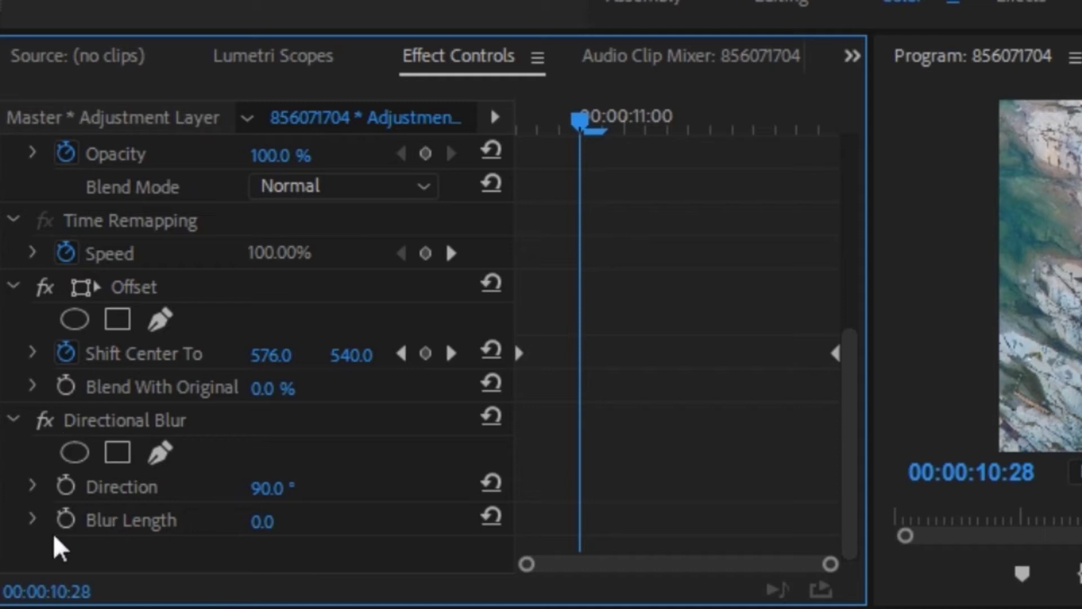
click(65, 519)
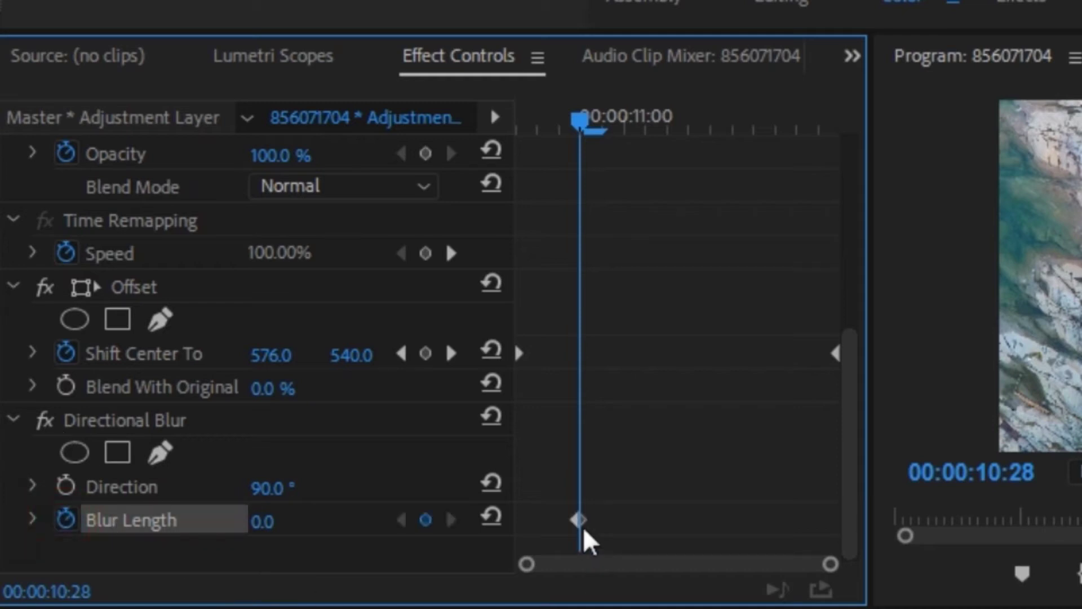
drag(578, 518, 495, 519)
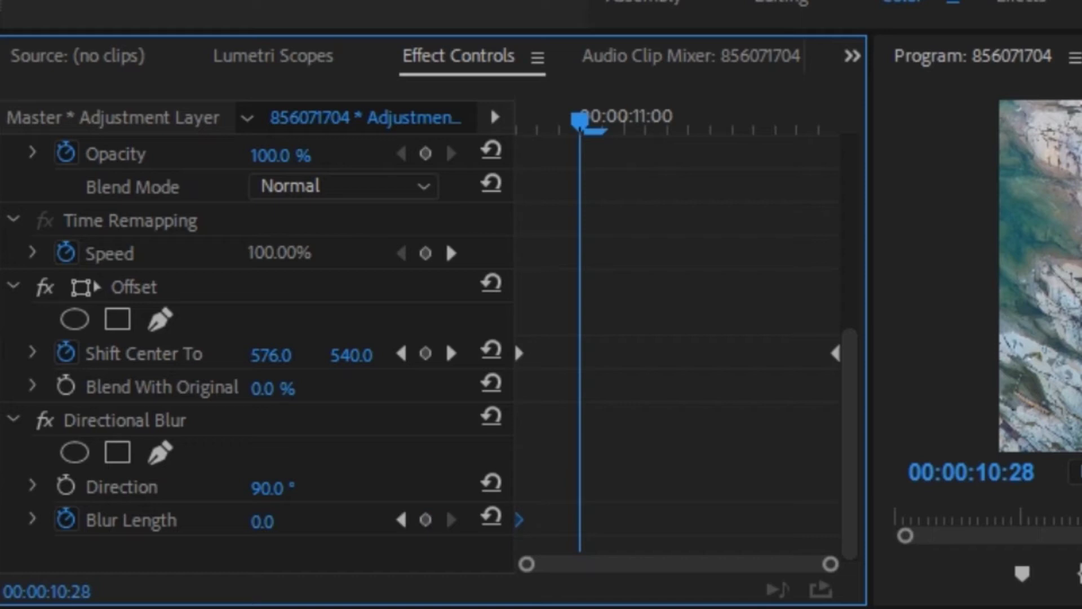
Keyframe Blur Length to 300 at 11:05, then 0 at 11:09, nudged later.
key(Down)
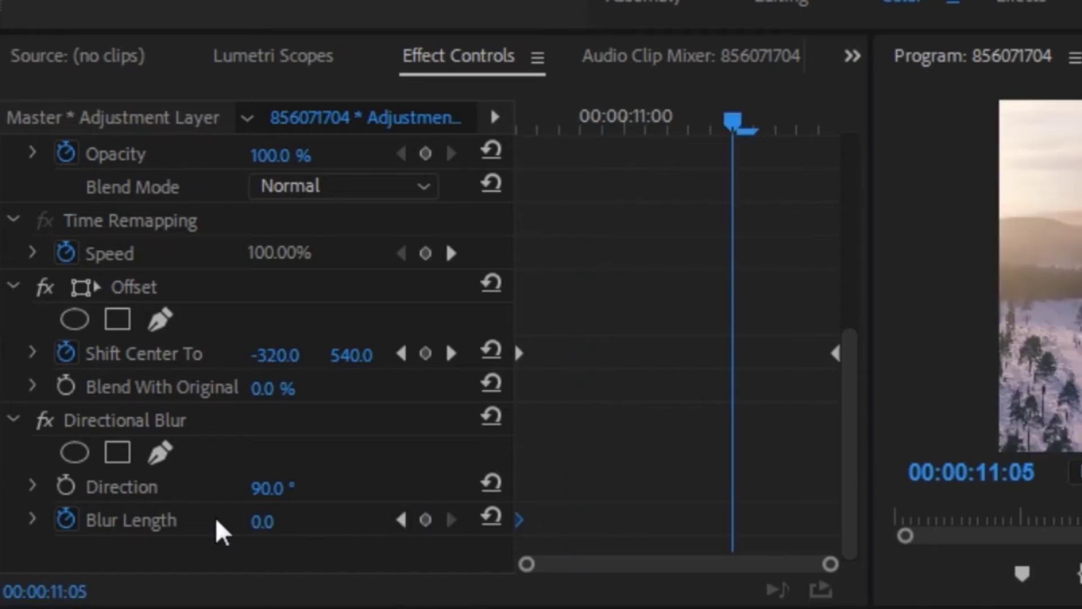
click(262, 520)
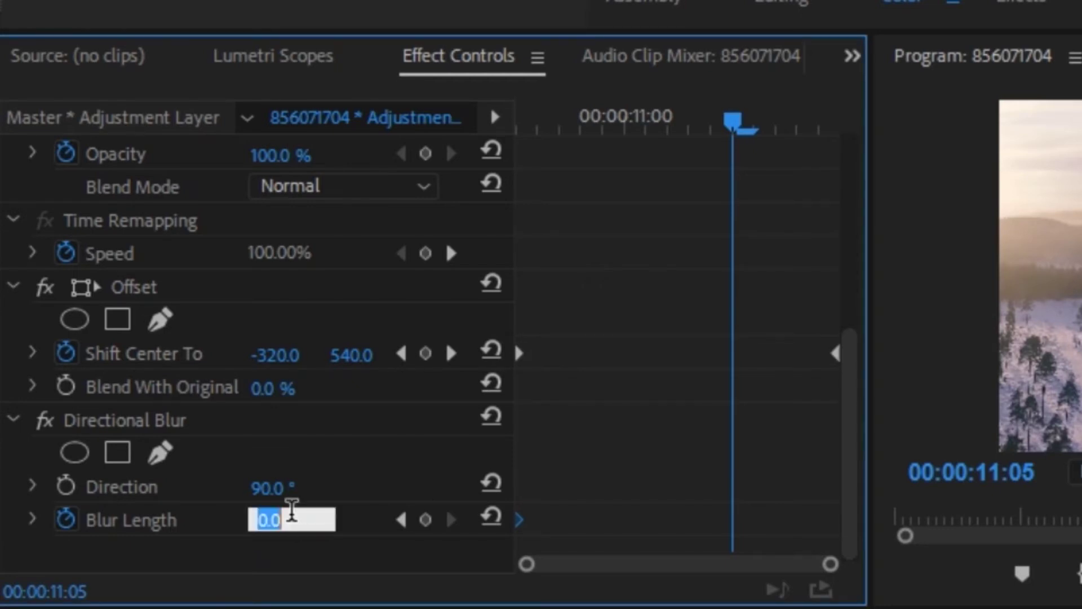
text(300)
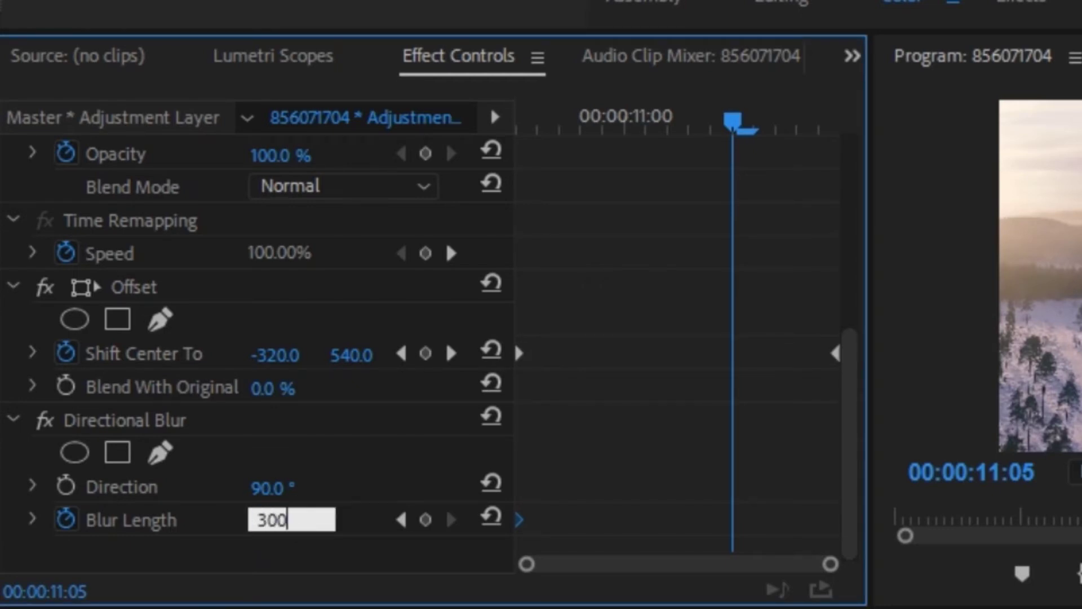
key(Return)
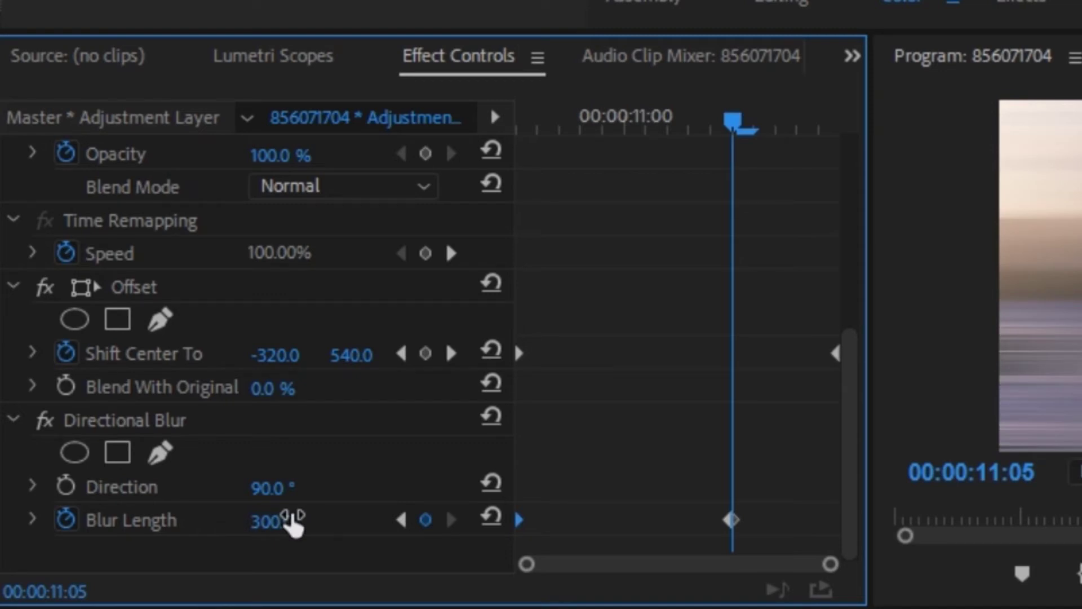
click(824, 526)
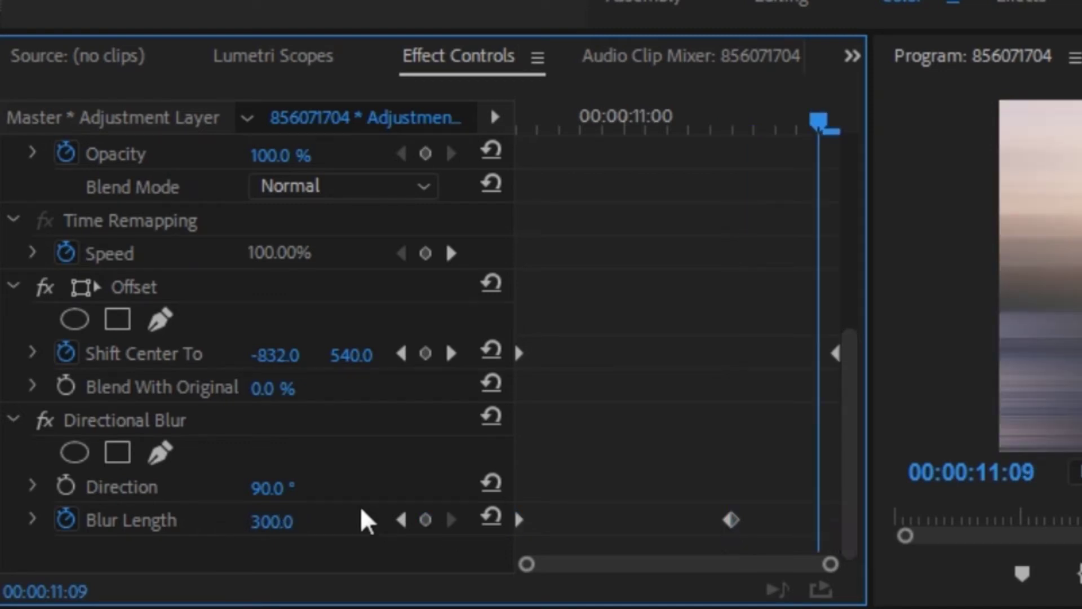
click(288, 516)
text(0)
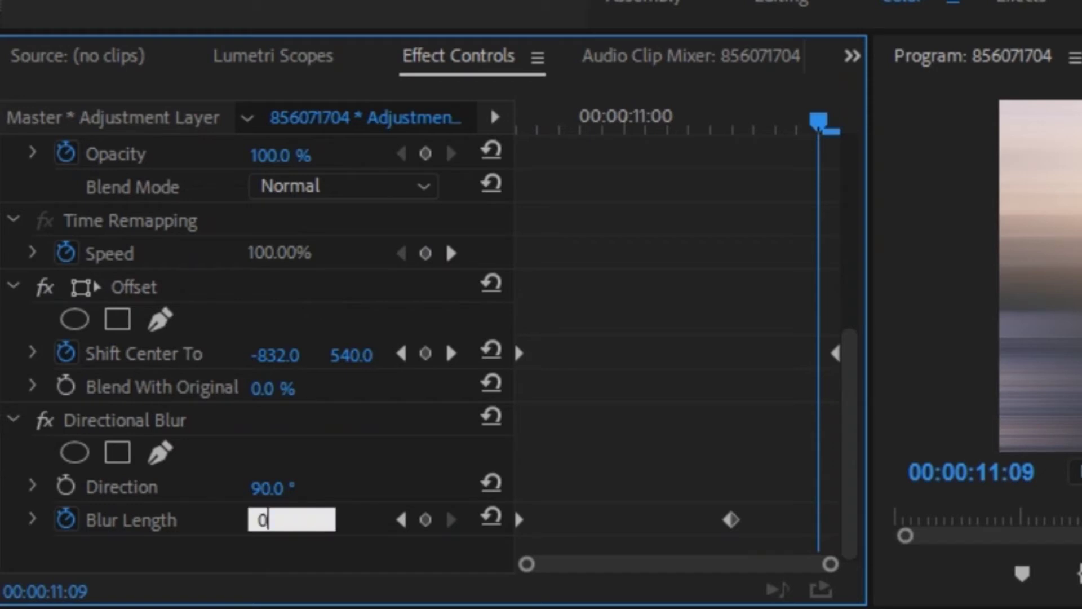
key(Return)
drag(818, 524, 844, 525)
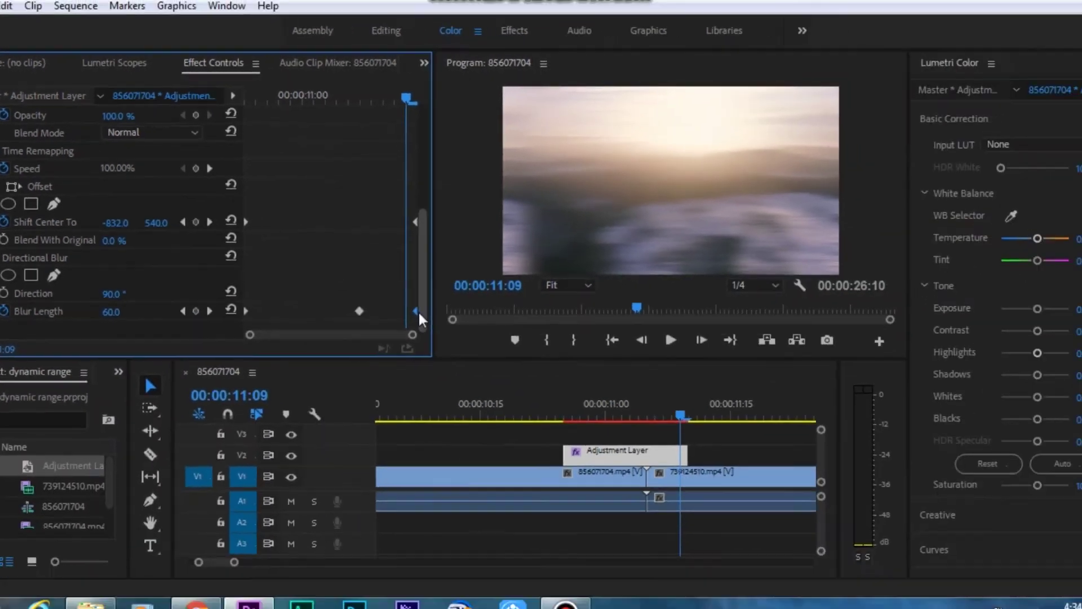
Set the Shift Center To keyframes to Ease Out and Ease In temporal interpolation.
click(519, 353)
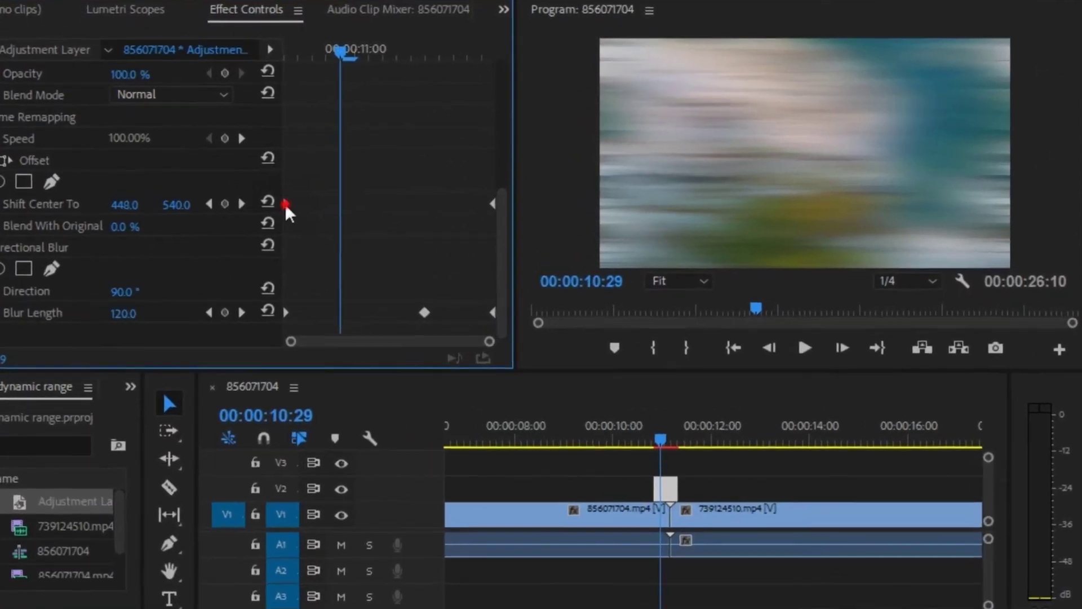
right_click(318, 190)
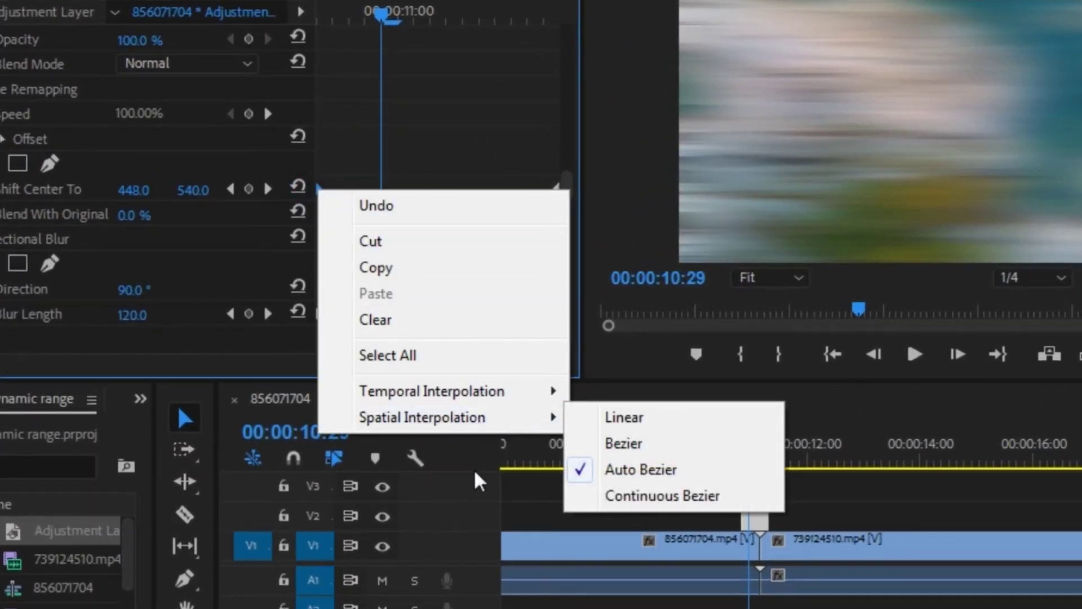
mouse_move(494, 401)
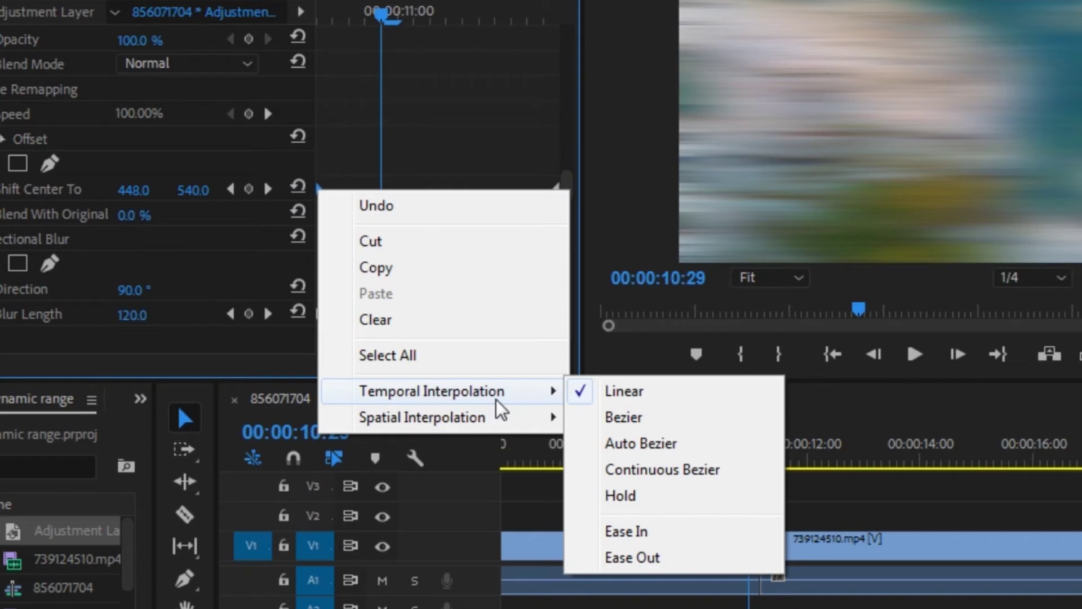
click(633, 557)
right_click(558, 188)
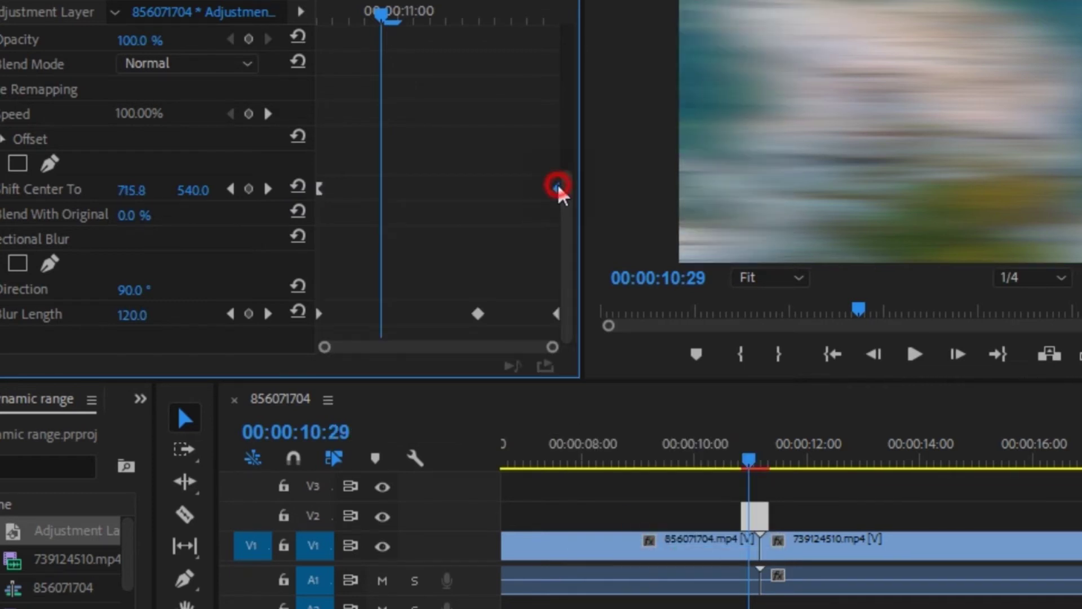
mouse_move(727, 413)
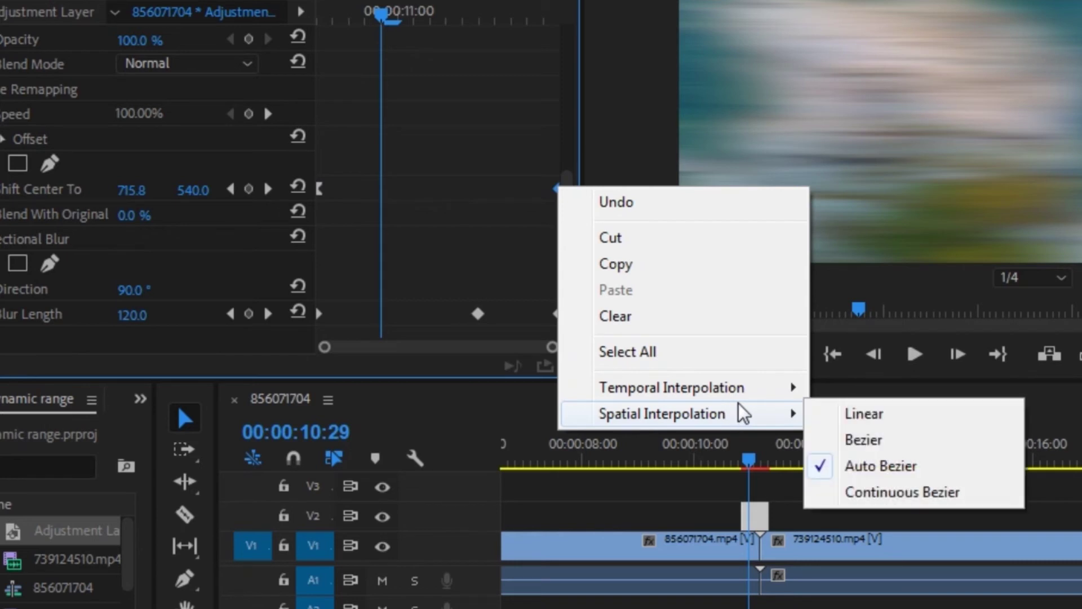
mouse_move(769, 389)
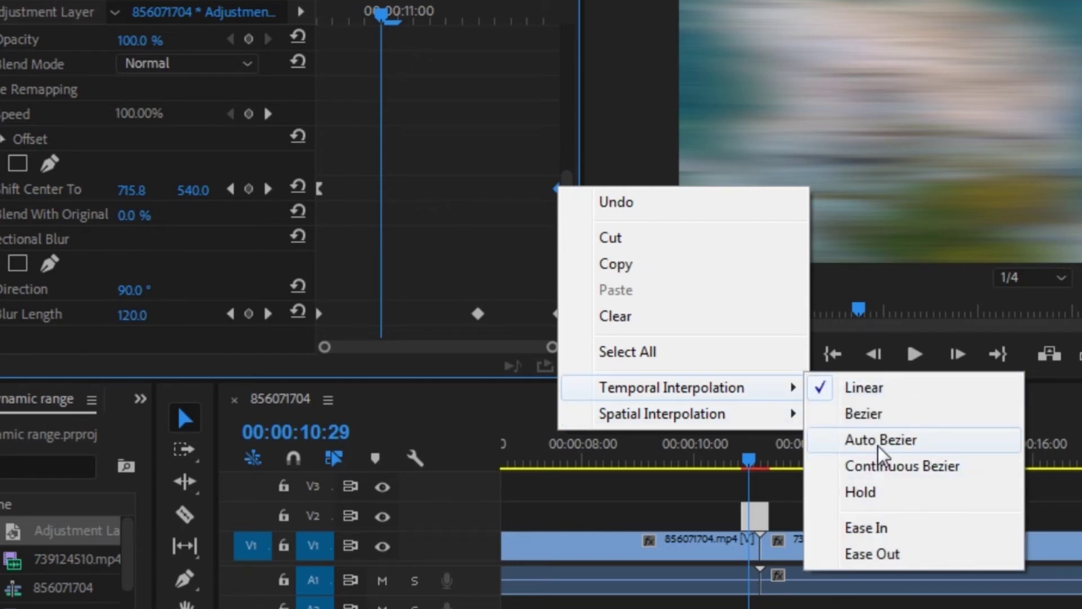
click(857, 529)
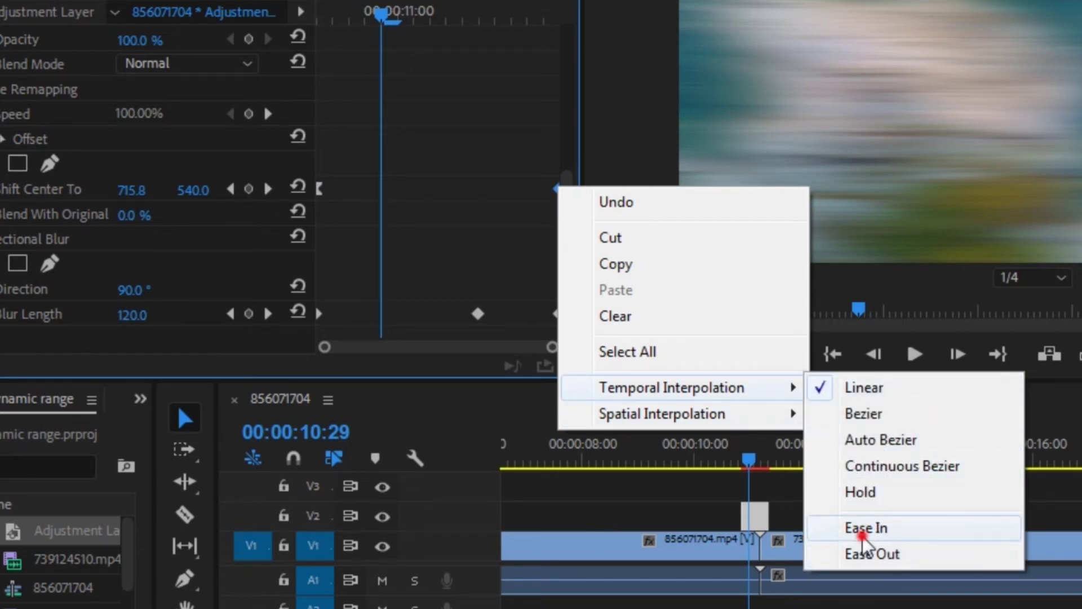
Set the Blur Length keyframes to Ease Out and Ease In as well.
click(319, 314)
right_click(319, 314)
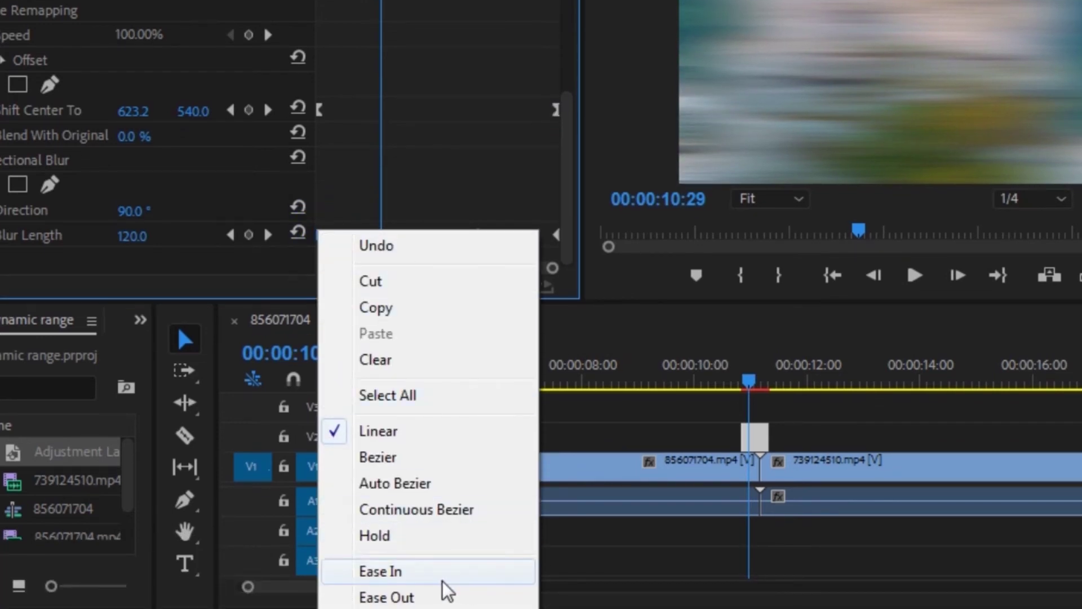
click(403, 594)
right_click(557, 236)
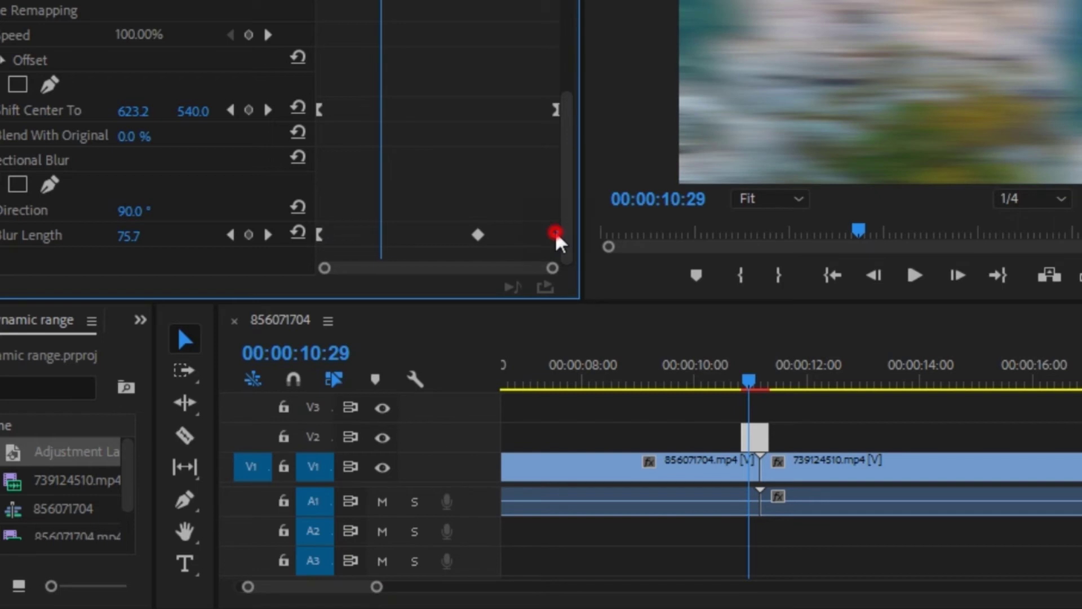
click(628, 574)
Apply a Cross Dissolve to the cut between the clips, accepting the insufficient media warning.
drag(750, 387, 740, 387)
click(140, 320)
click(214, 442)
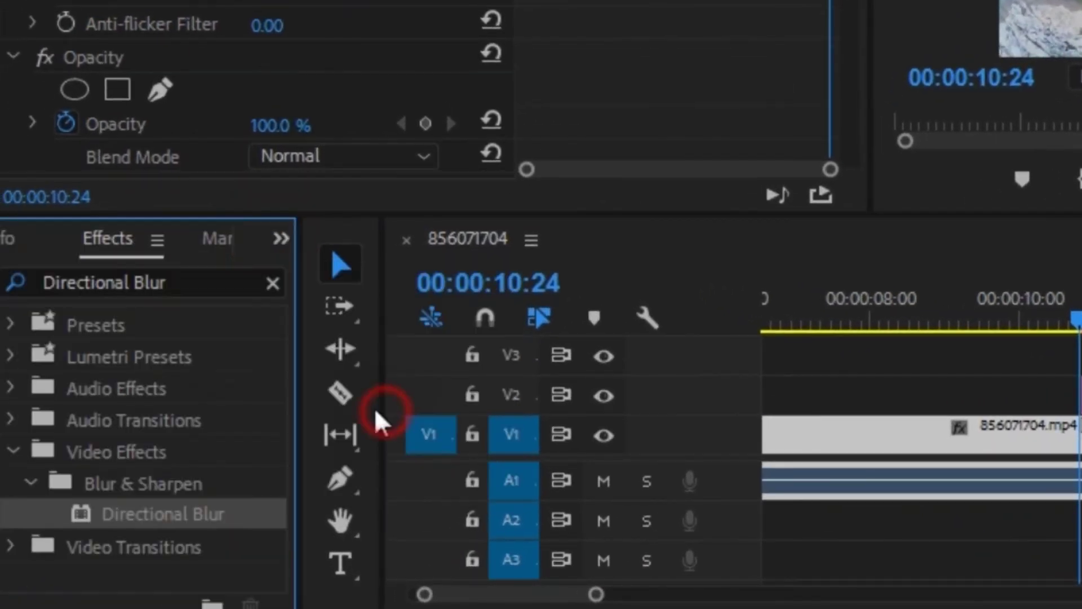
click(273, 283)
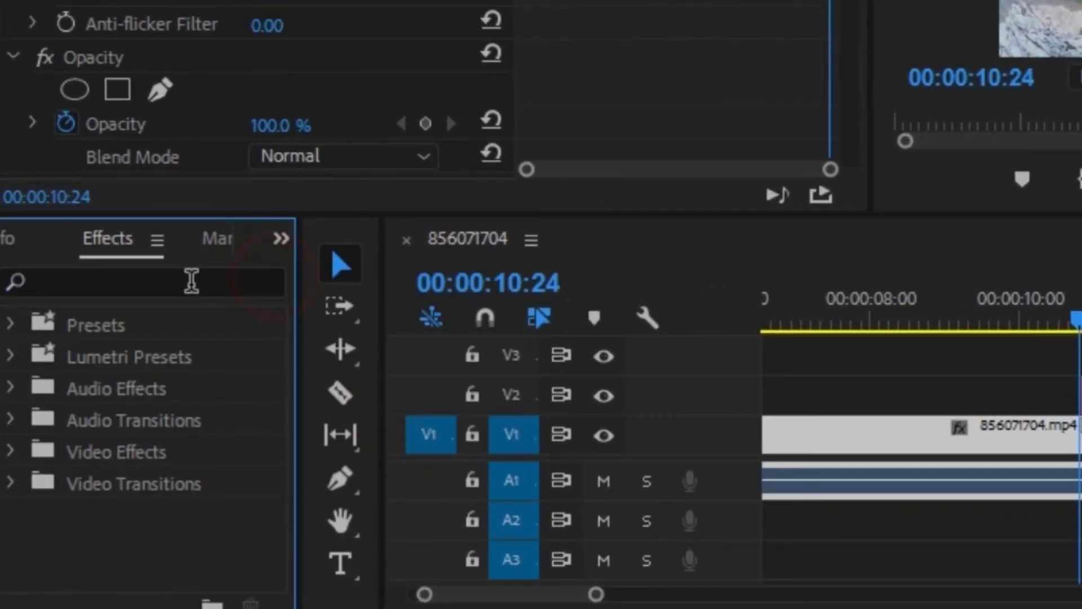
click(191, 282)
text(cros)
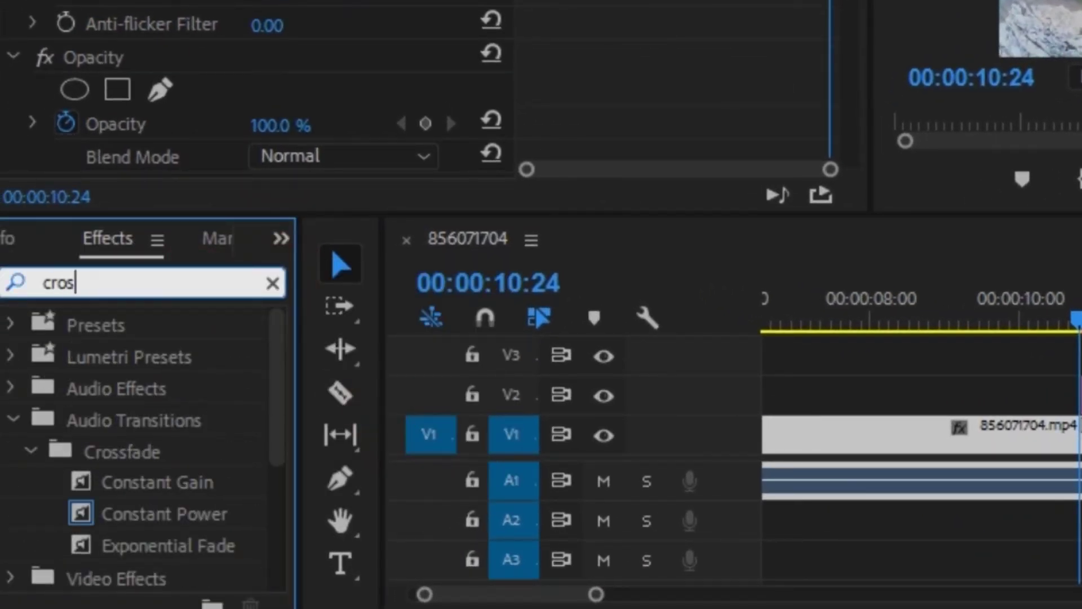
text(s )
text(dissolve)
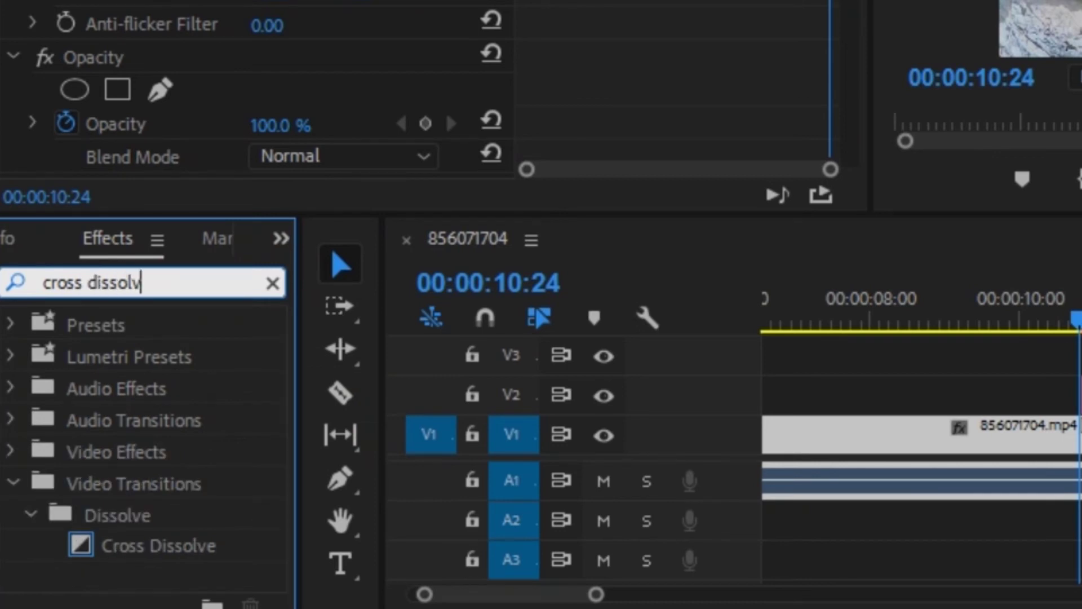
drag(148, 550, 346, 447)
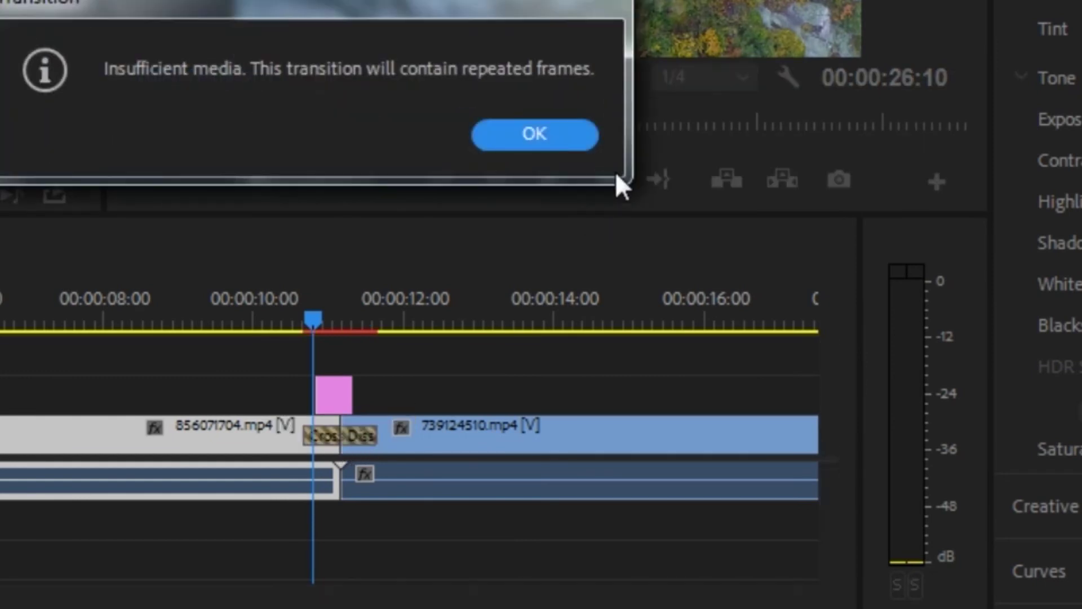
click(569, 137)
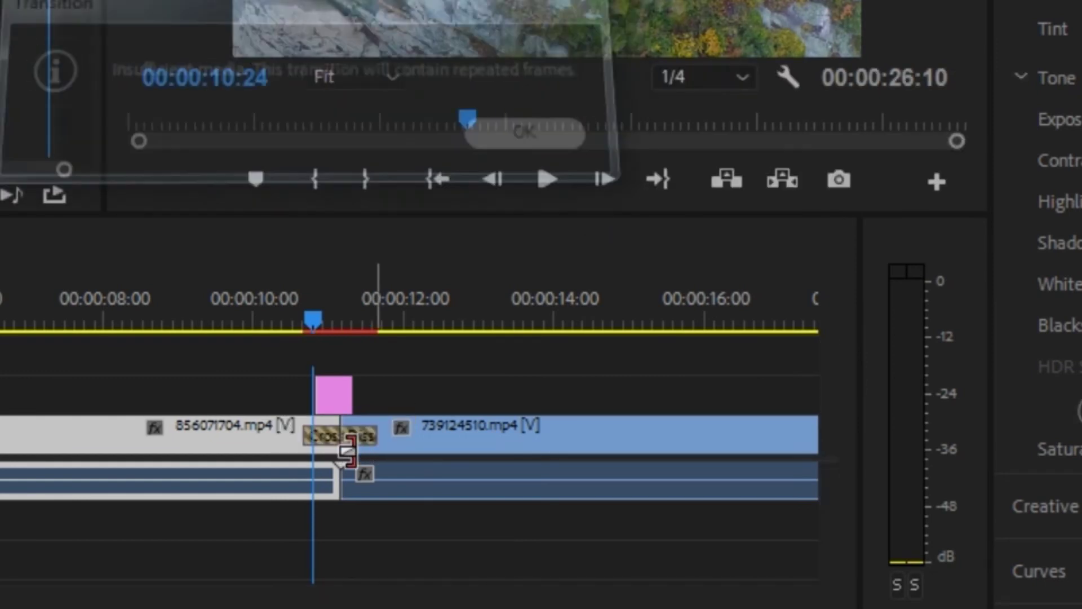
Set the Cross Dissolve duration to 00:00:00:10.
click(345, 448)
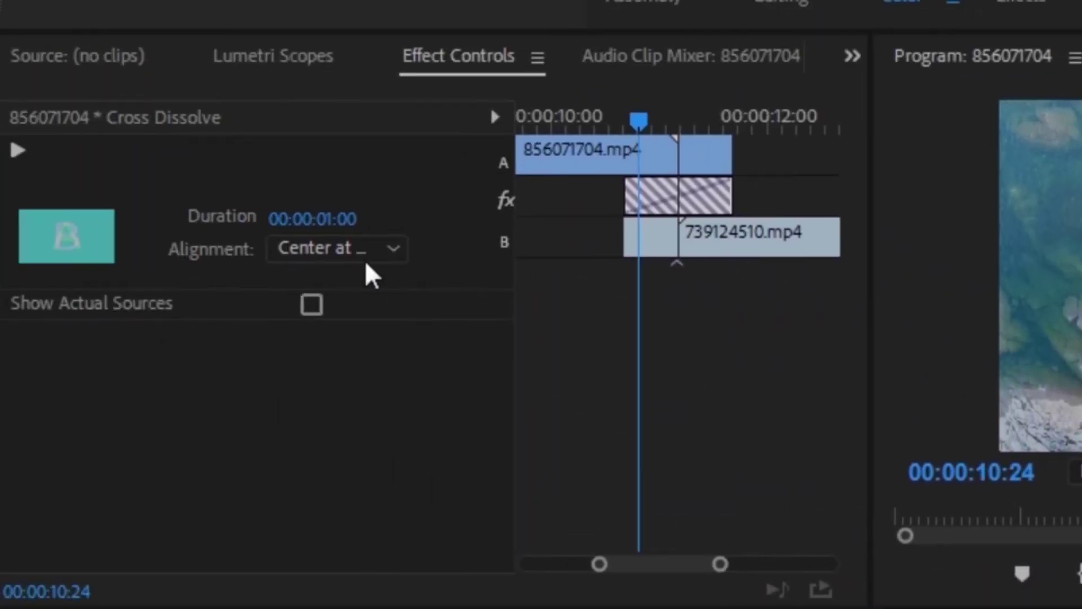
click(323, 221)
click(337, 217)
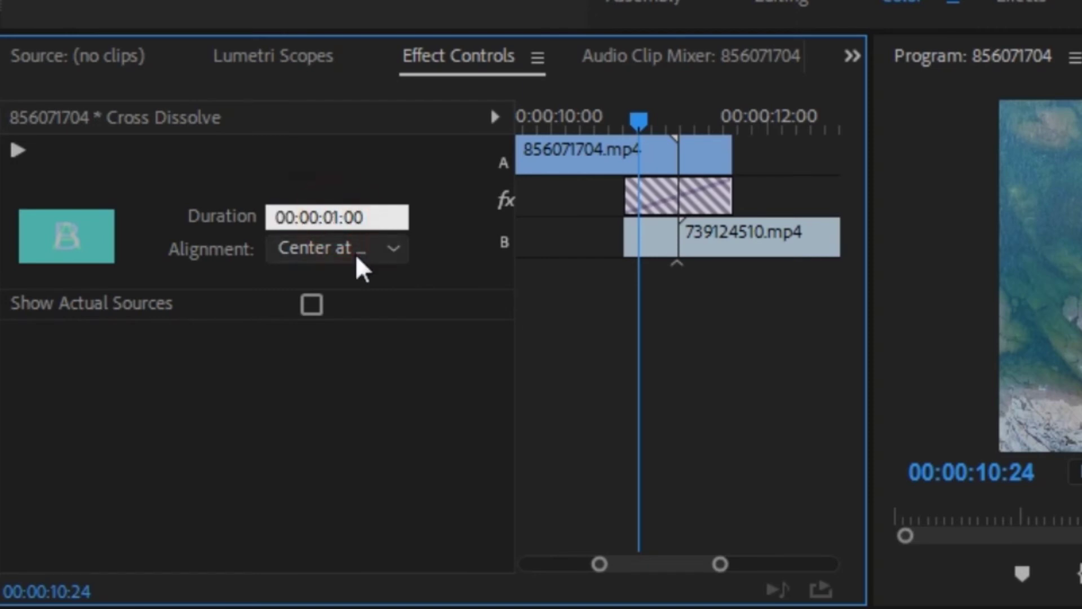
key(BackSpace)
text(0)
key(End)
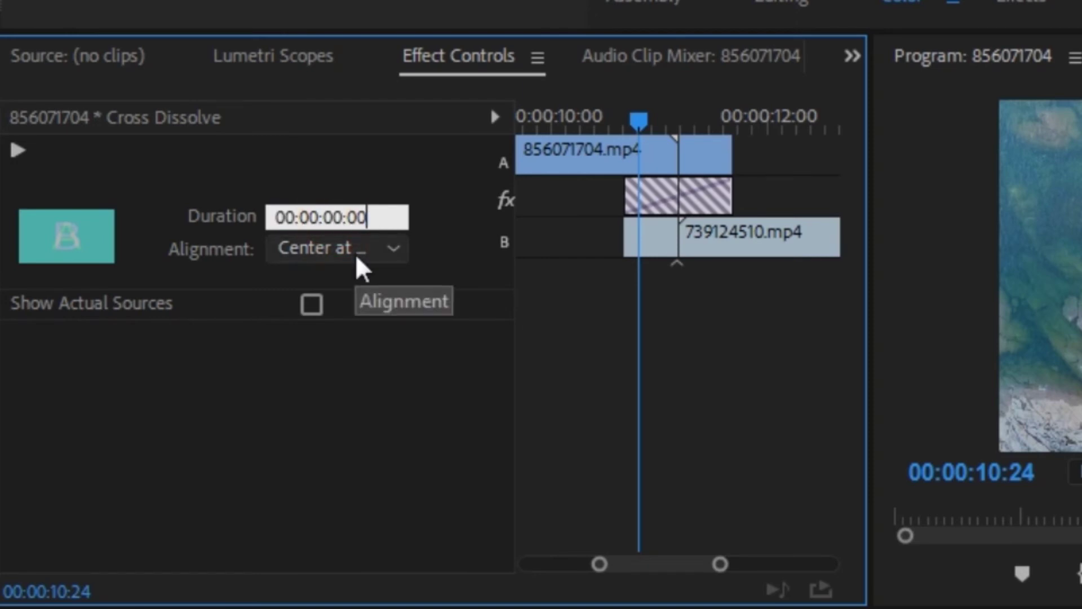
key(BackSpace)
key(BackSpace)
text(10)
key(Return)
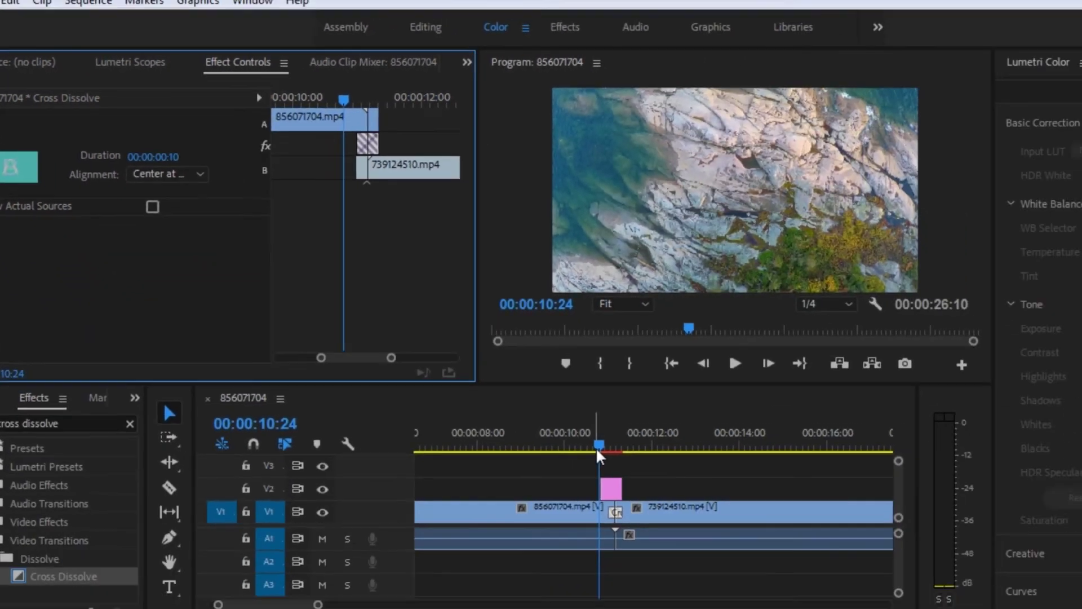
drag(595, 447, 582, 446)
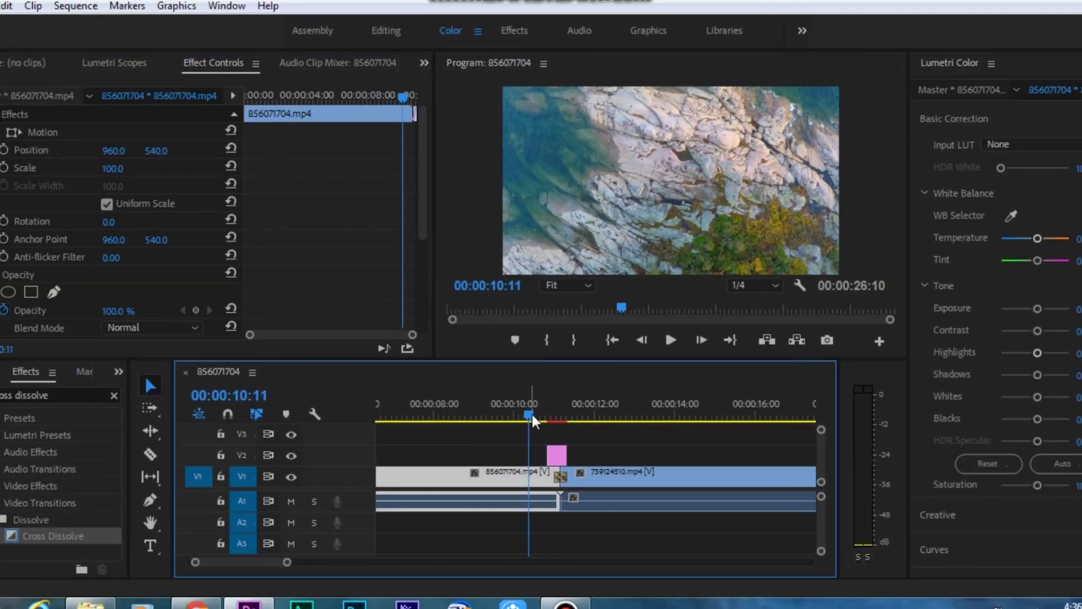